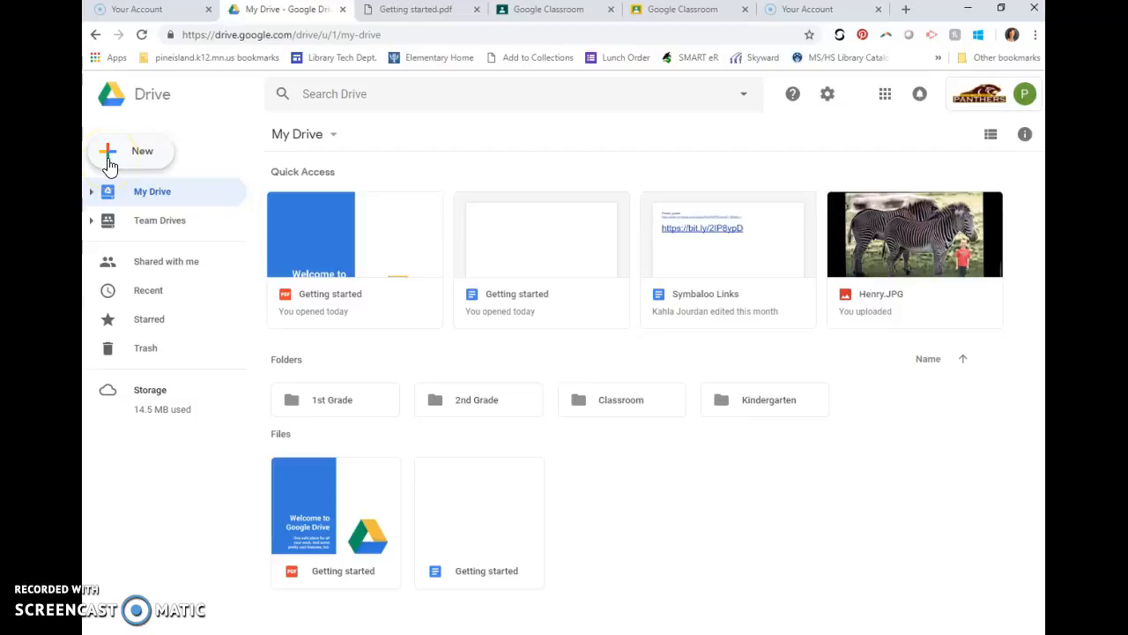
Step: Create a new blank Google Docs document in My Drive
left_click(145, 158)
left_click(159, 157)
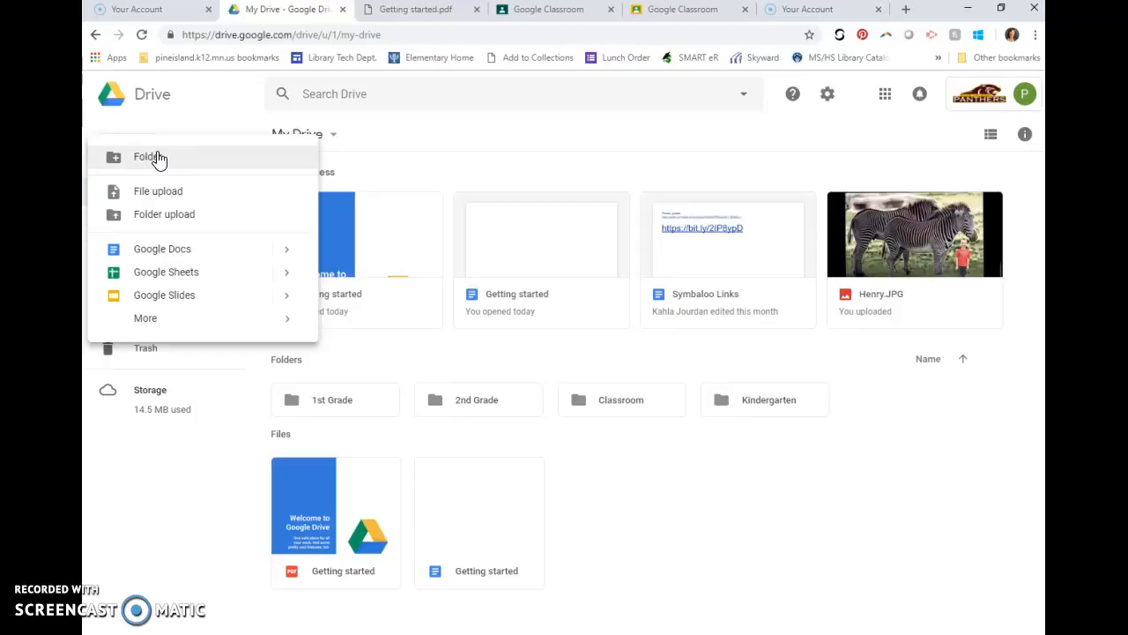
left_click(186, 160)
left_click(194, 189)
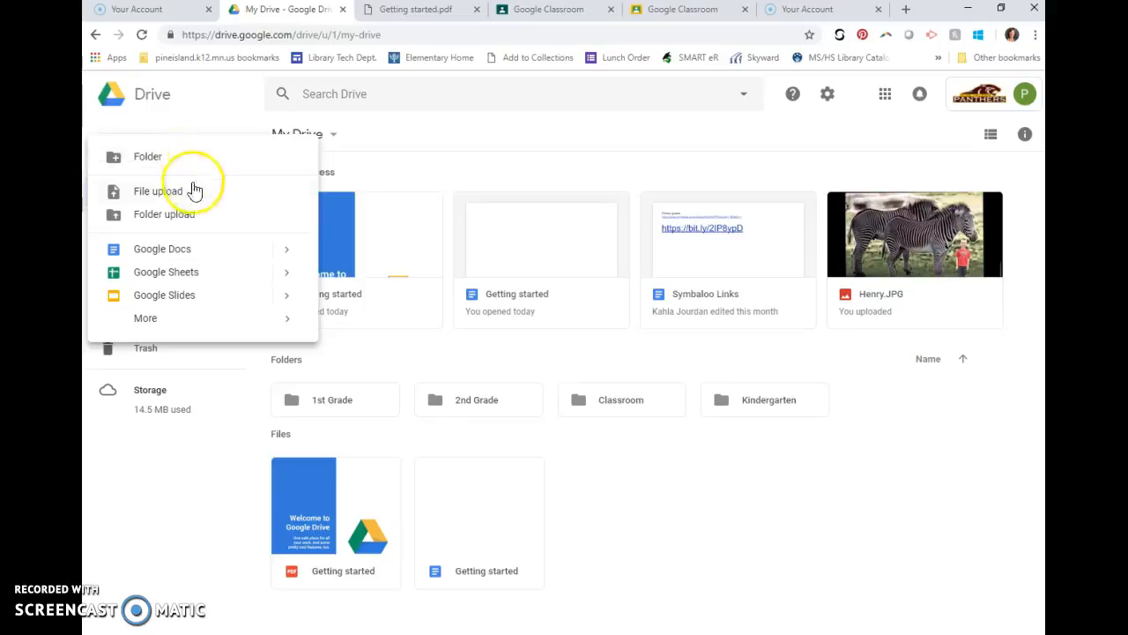
left_click(194, 219)
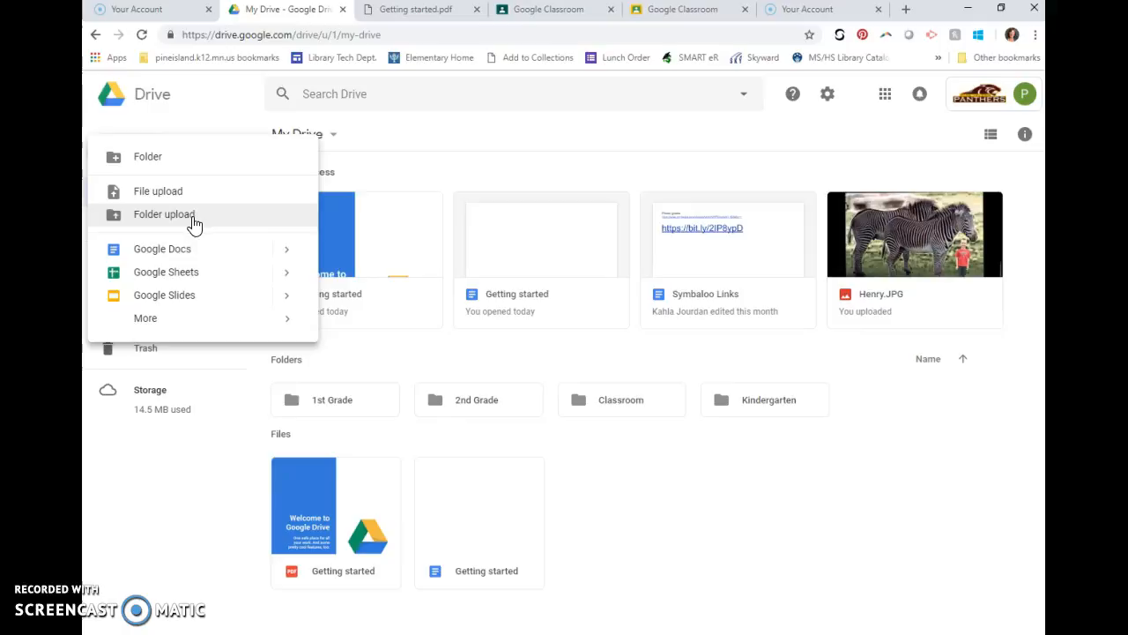
left_click(177, 253)
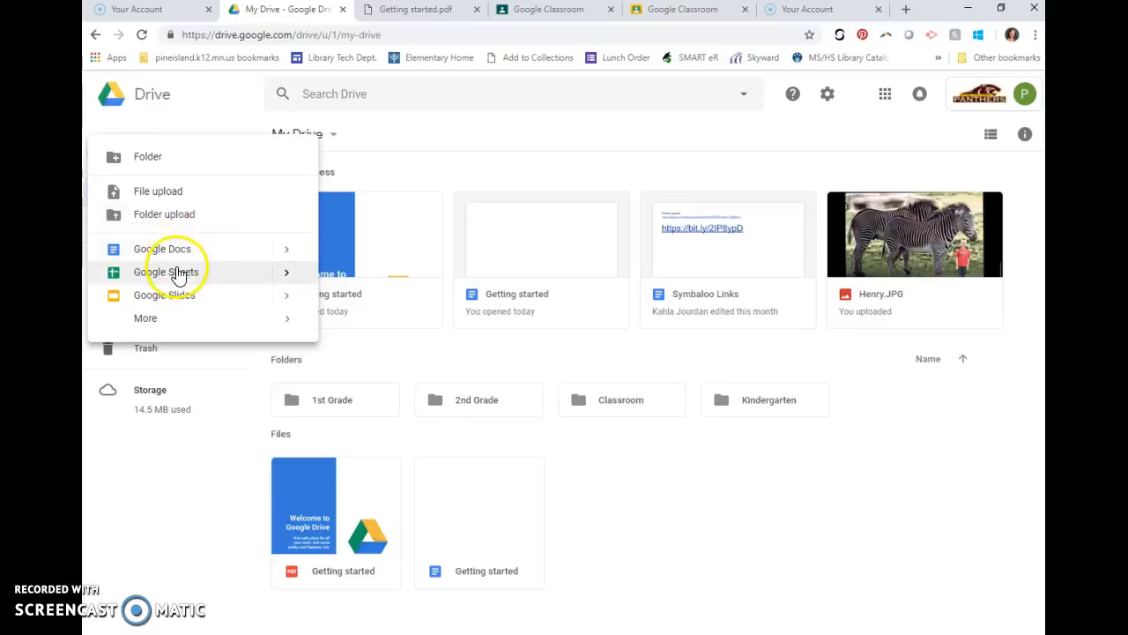
left_click(156, 323)
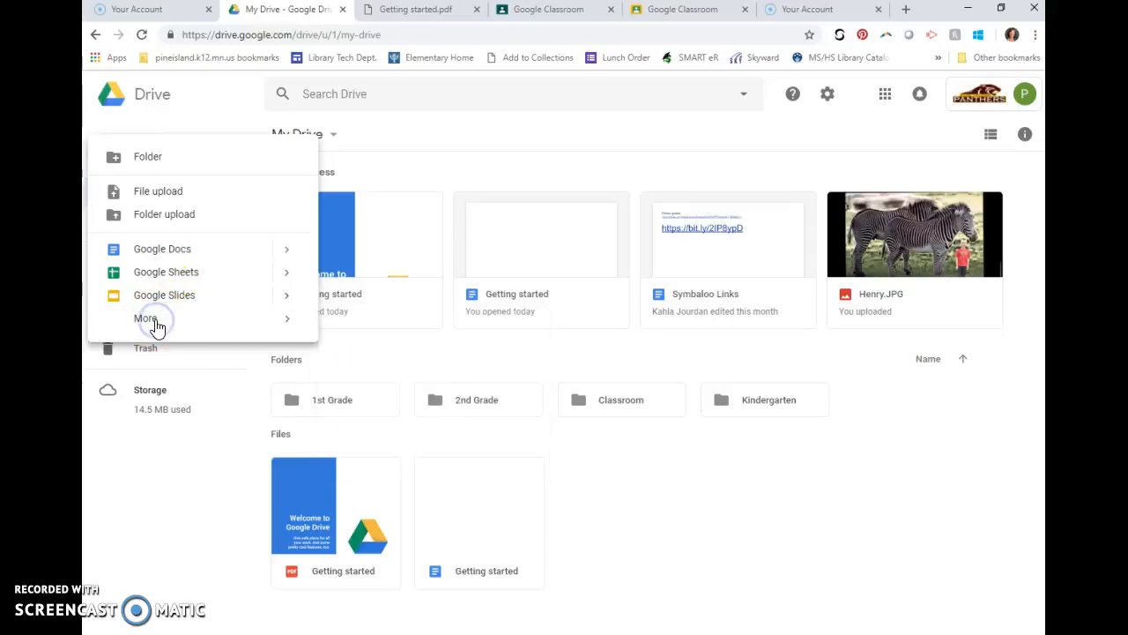
left_click(159, 323)
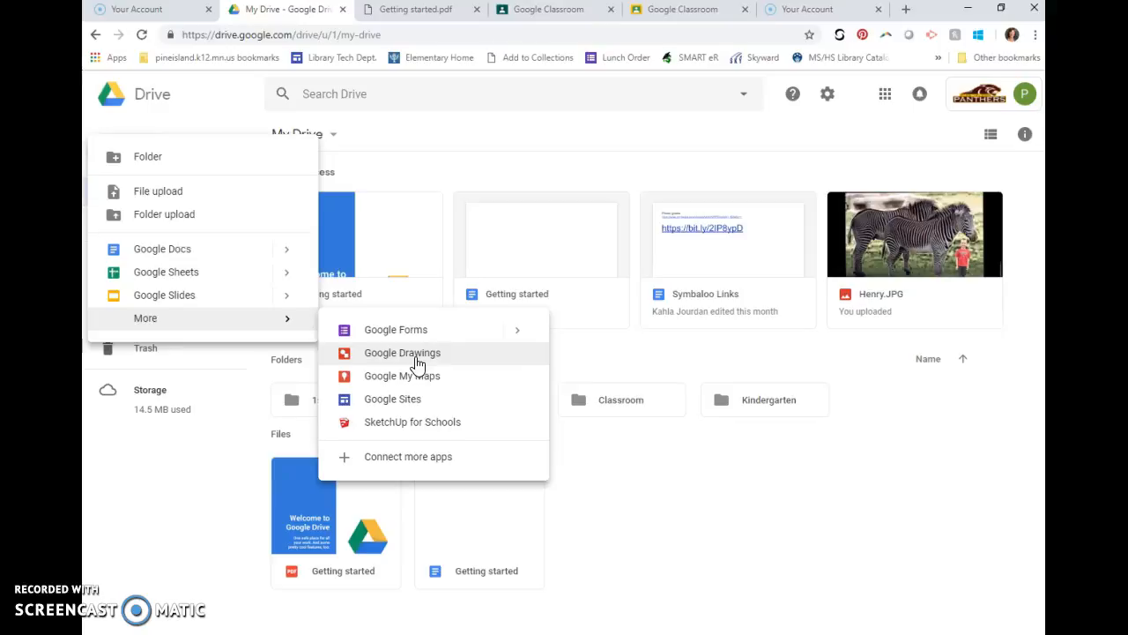
left_click(154, 252)
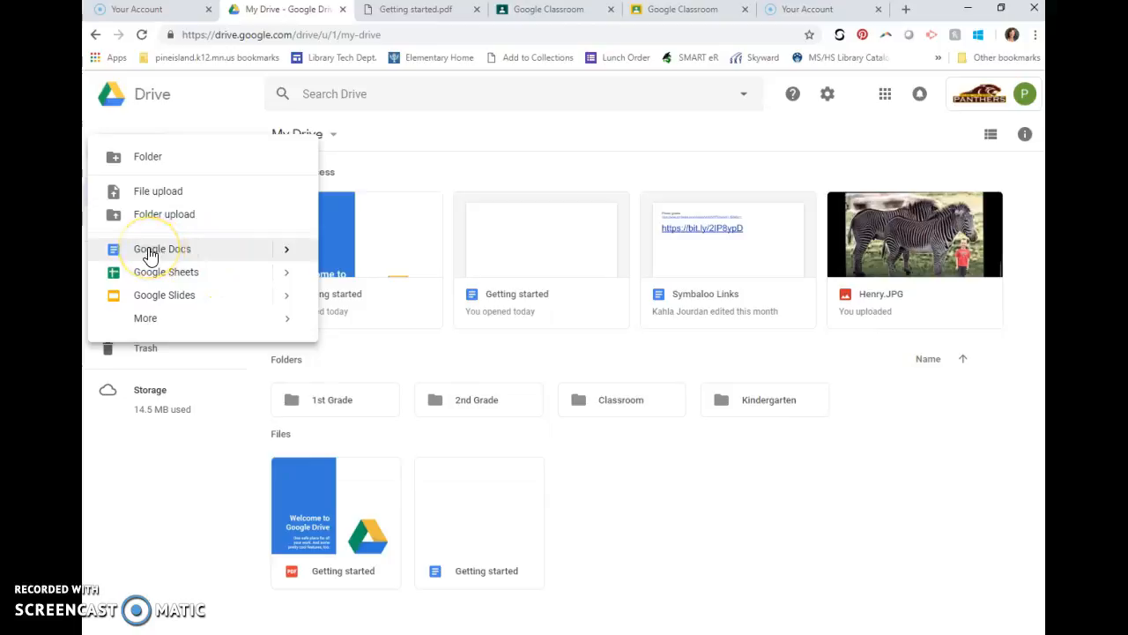
left_click(151, 253)
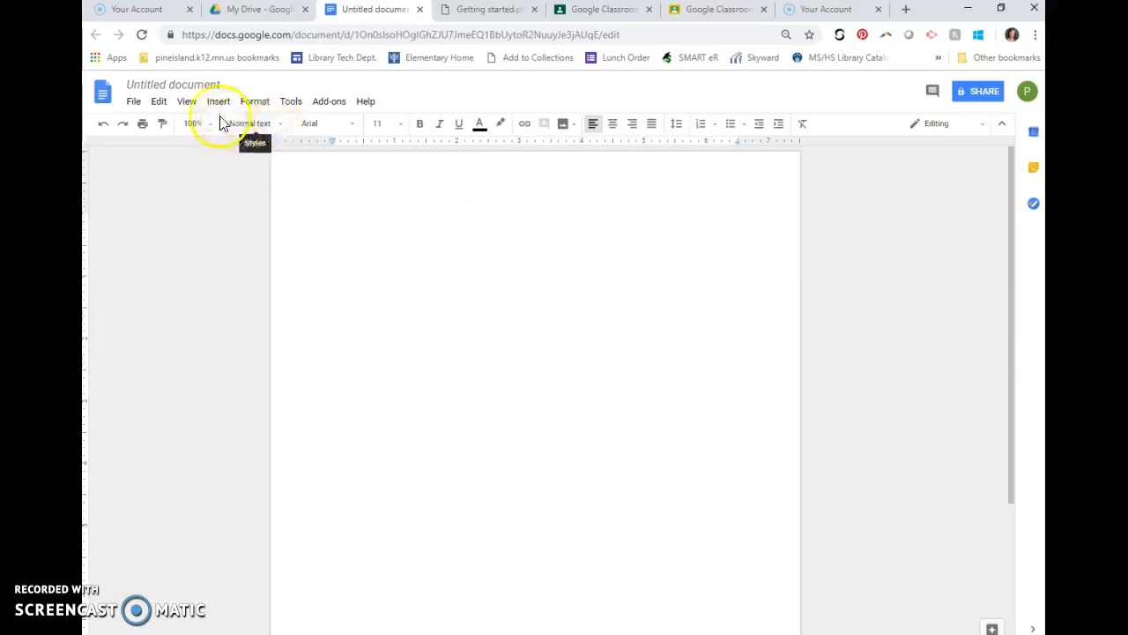
Step: Rename the untitled document as "Intro to Google Docs"
left_click(141, 85)
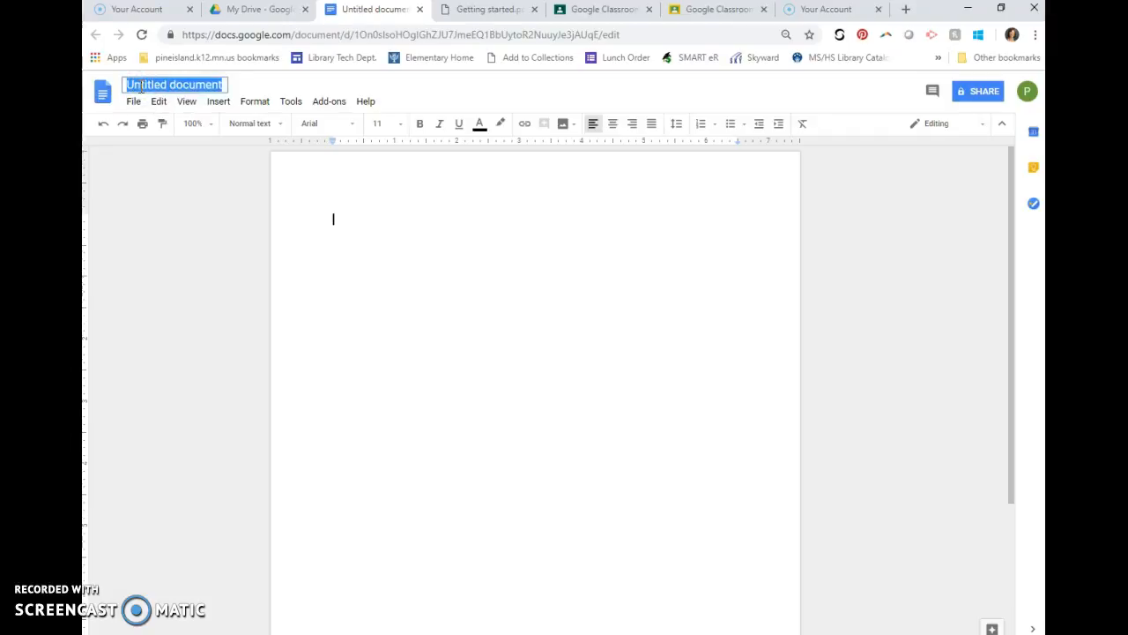
type("In")
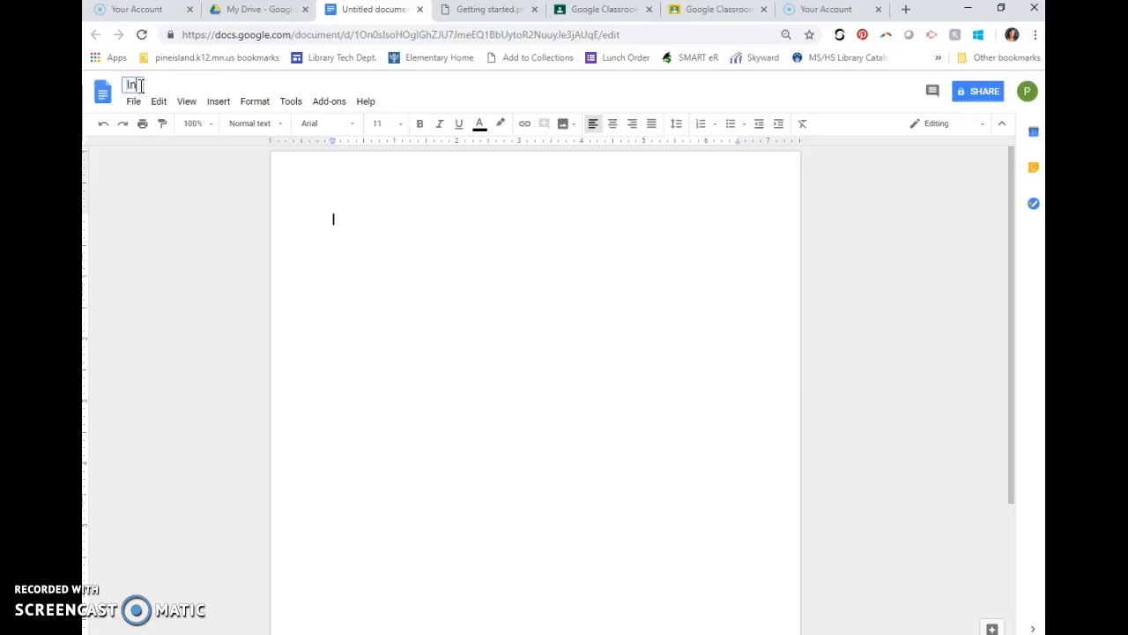
type("fo to Google Docs")
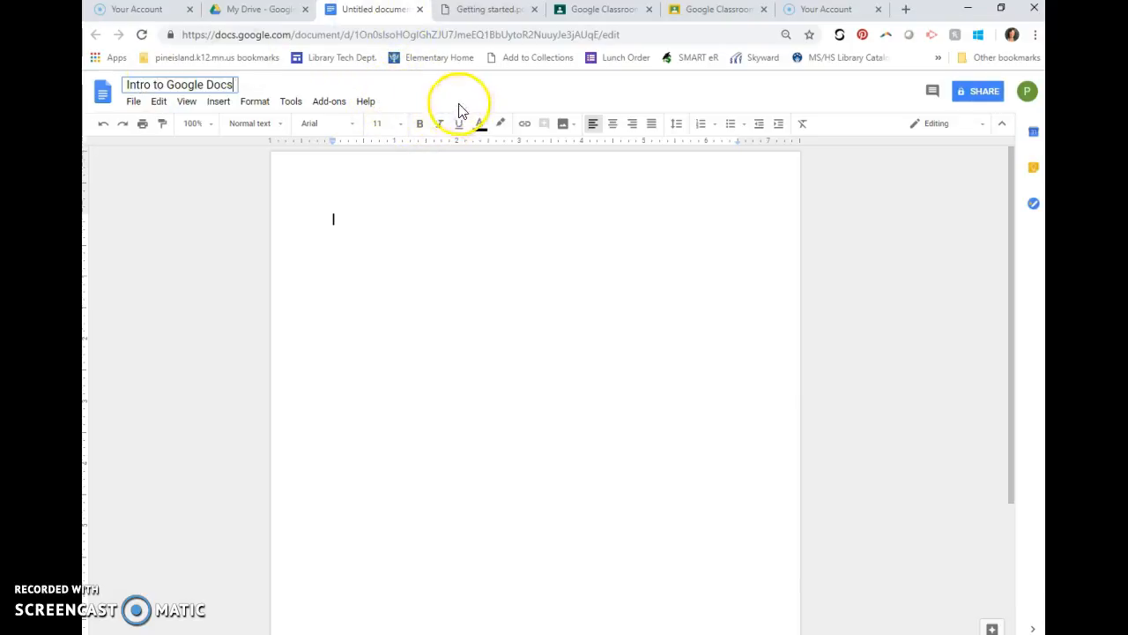
key("Return")
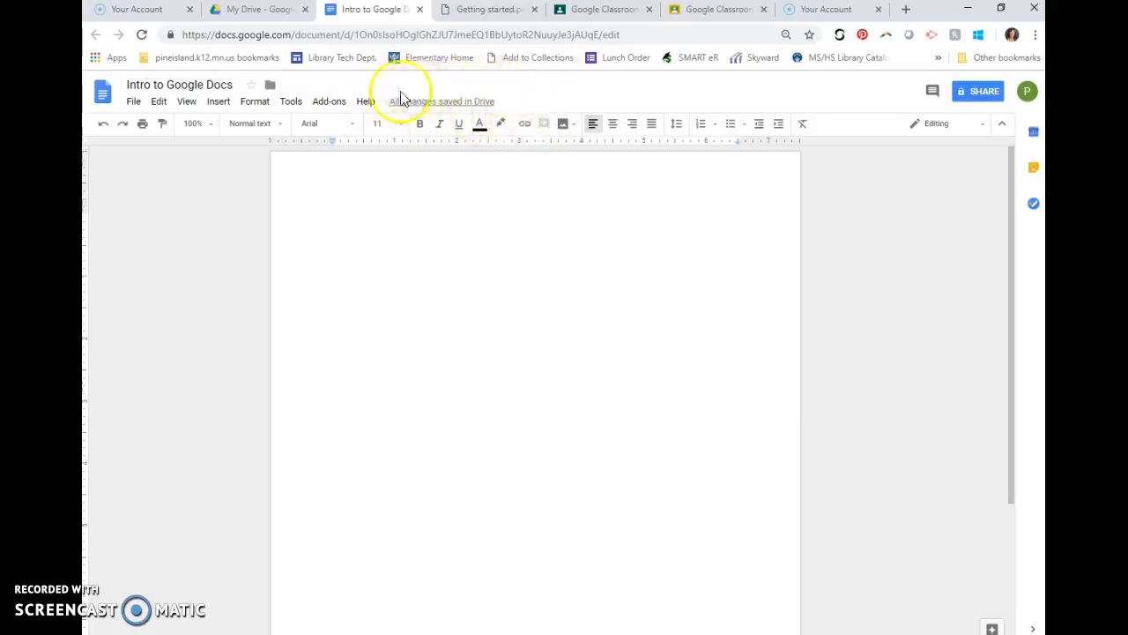
Step: Write "Hello Pine Island students!" as the first line of the document body
mouse_move(401, 113)
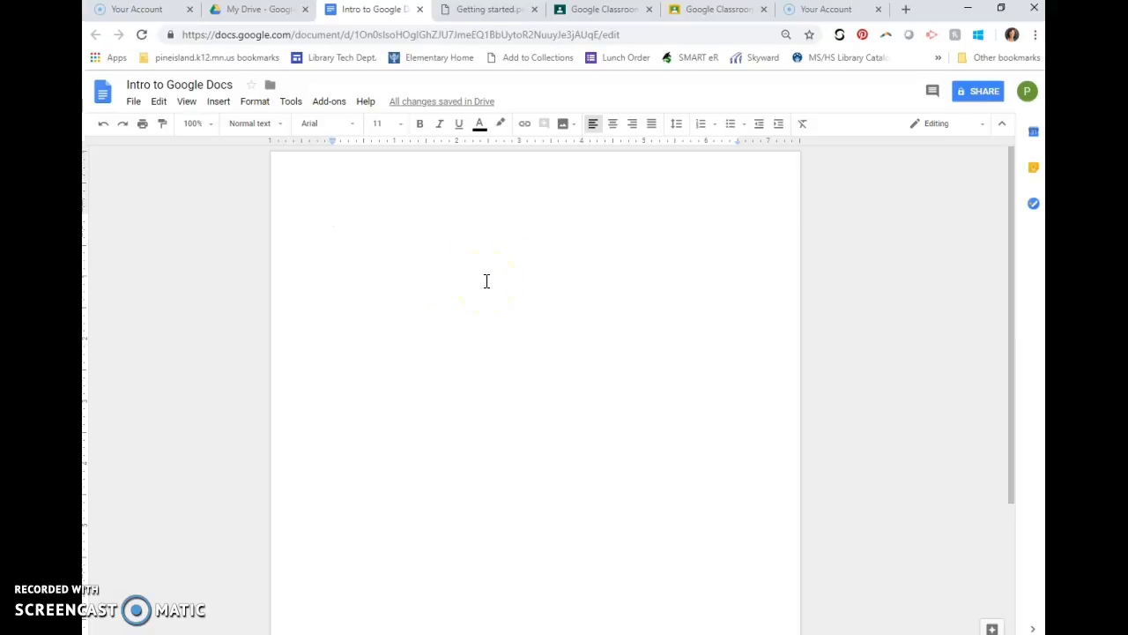
type("Hello")
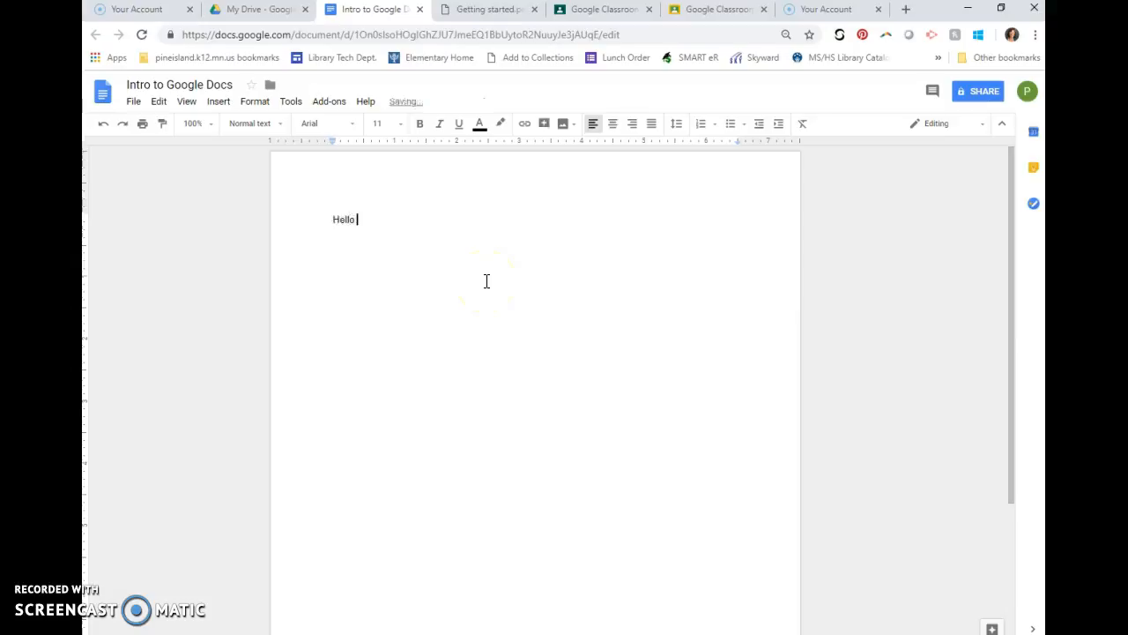
type(" Pine Island students!")
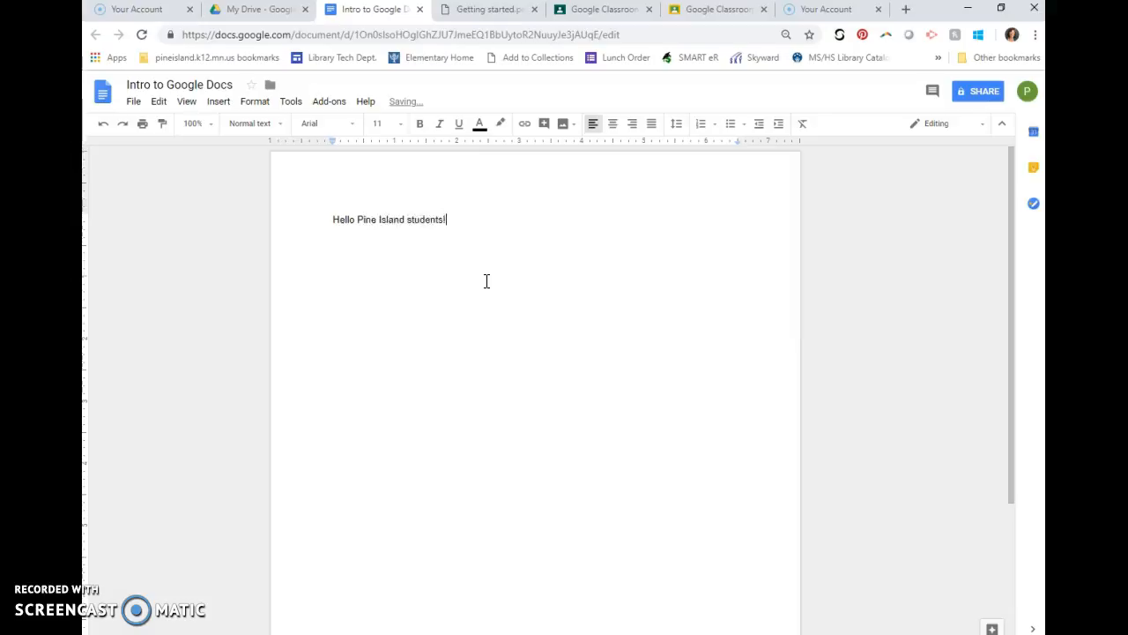
left_click(486, 280)
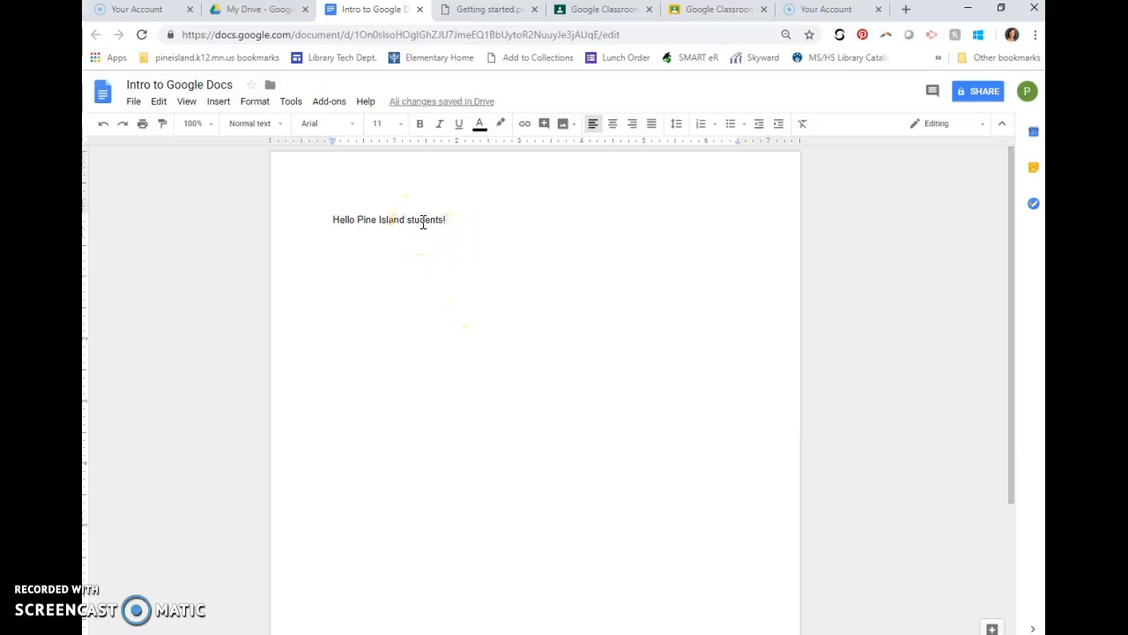
Step: Set the whole greeting line to the Caveat font at size 30
double_click(423, 220)
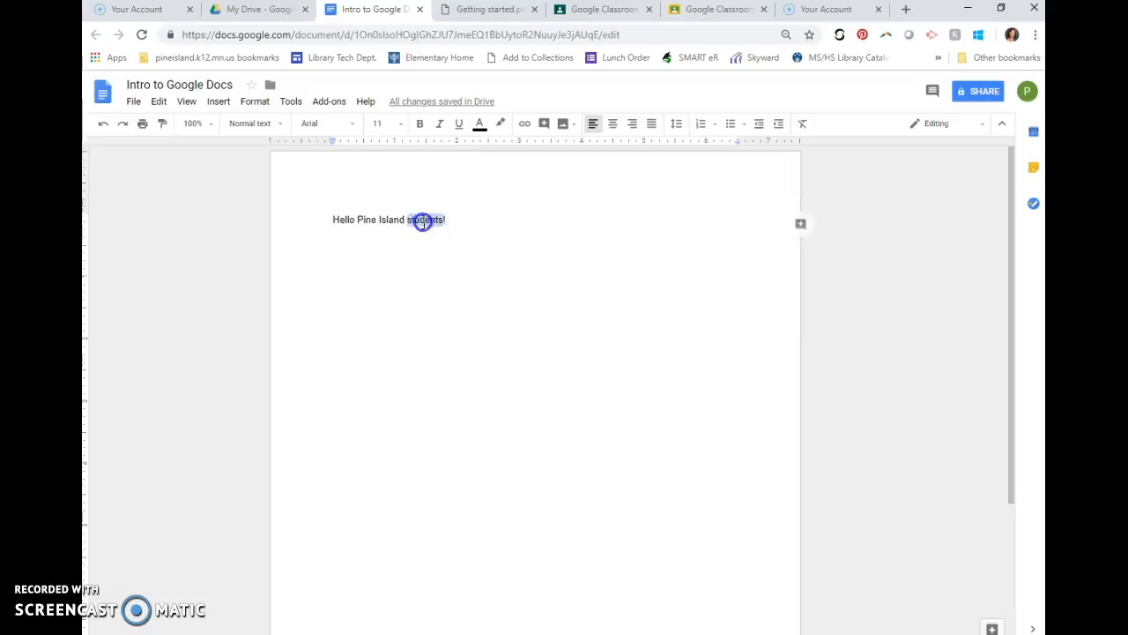
triple_click(423, 222)
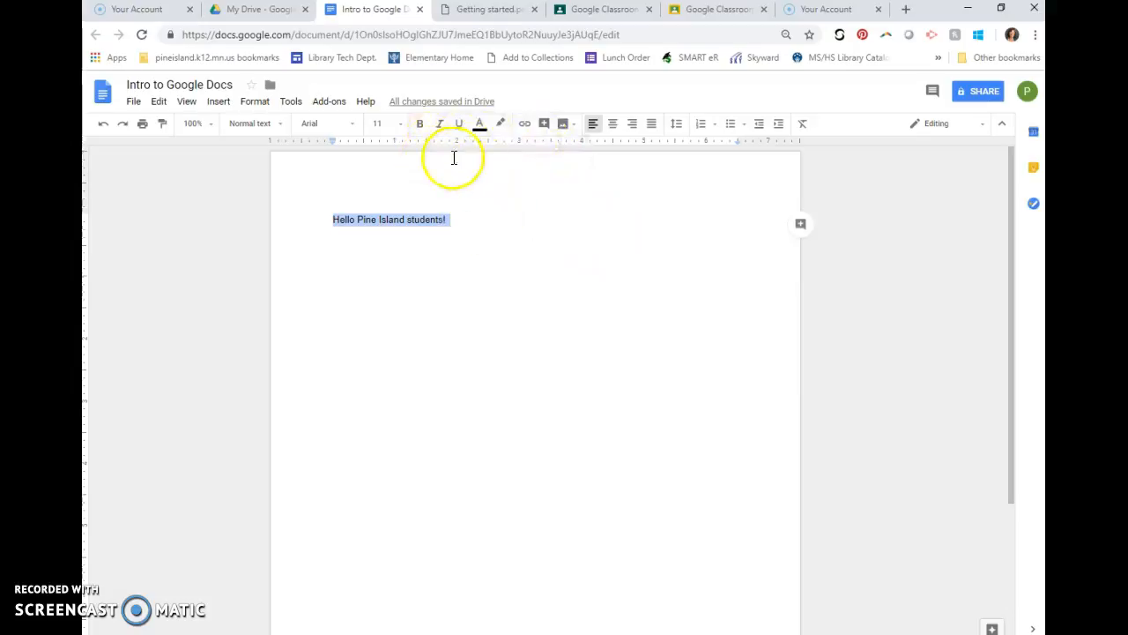
left_click(354, 130)
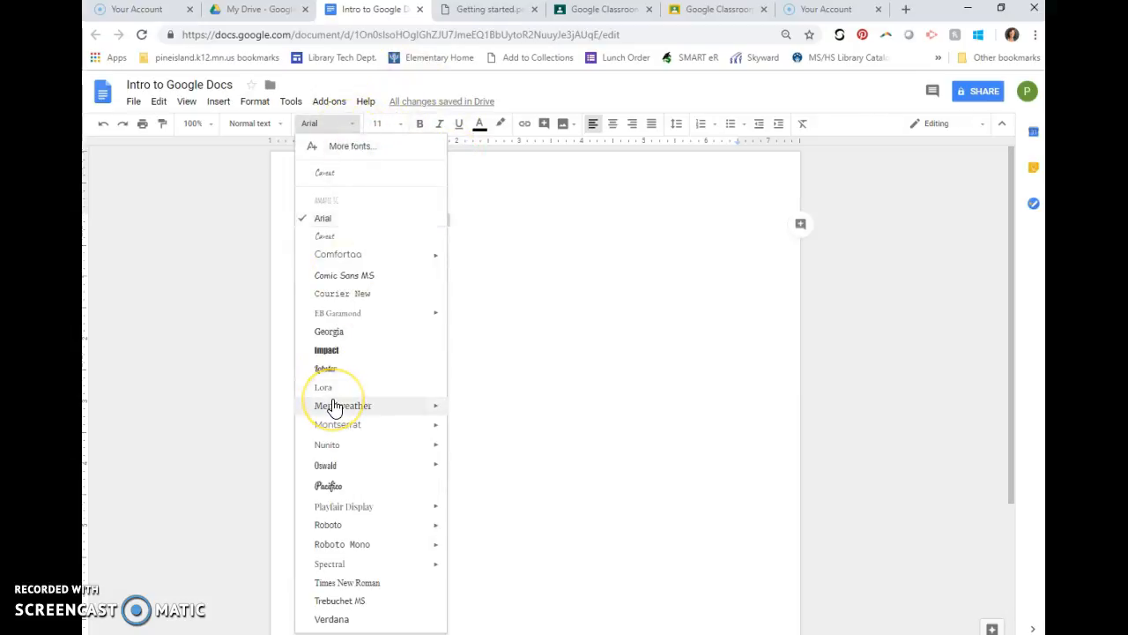
left_click(326, 238)
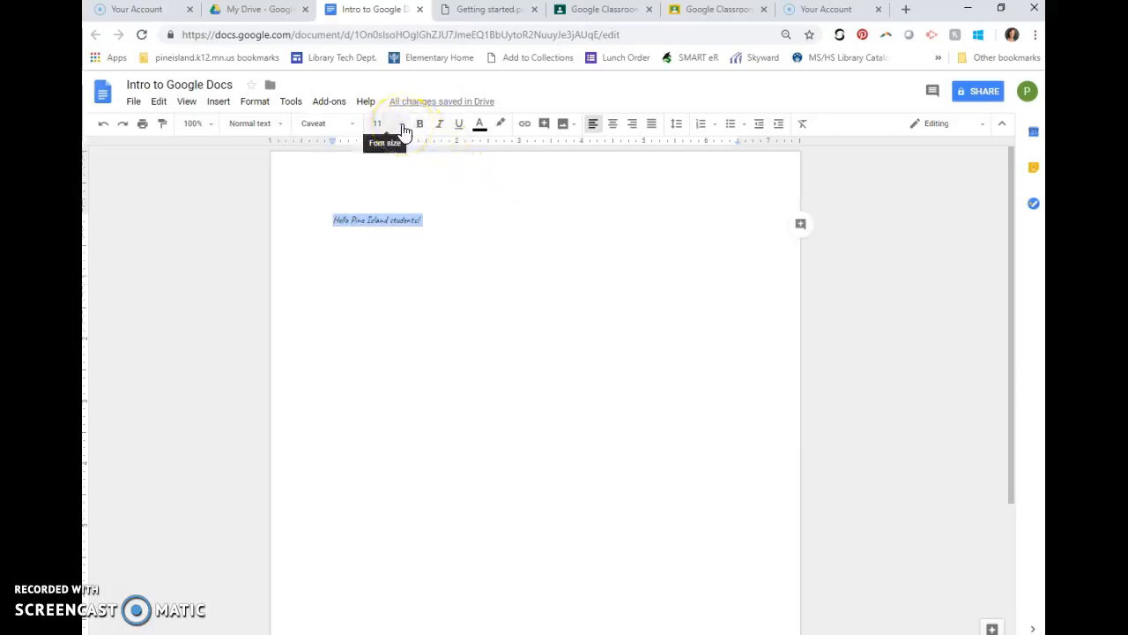
left_click(403, 128)
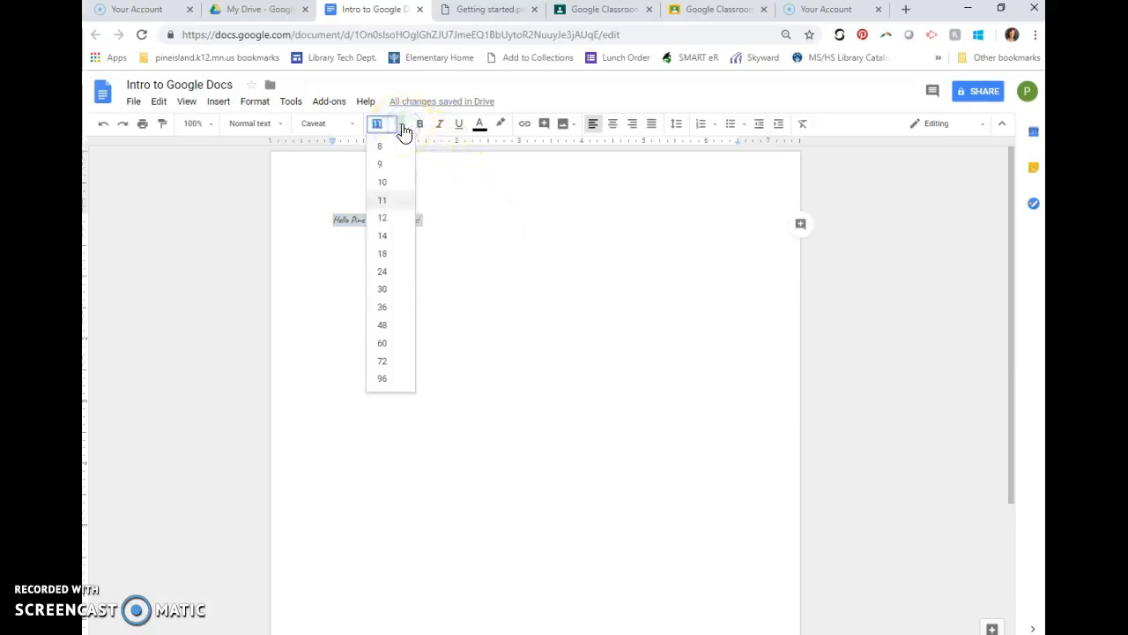
left_click(385, 290)
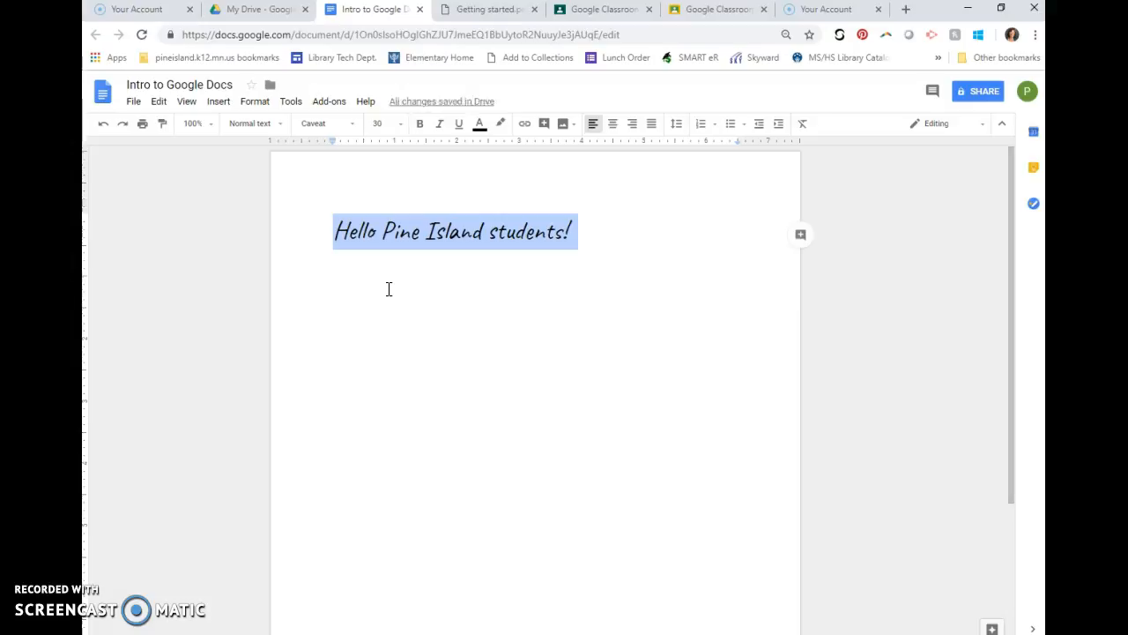
Step: Try bold and italic formatting on the greeting line
left_click(427, 132)
left_click(427, 132)
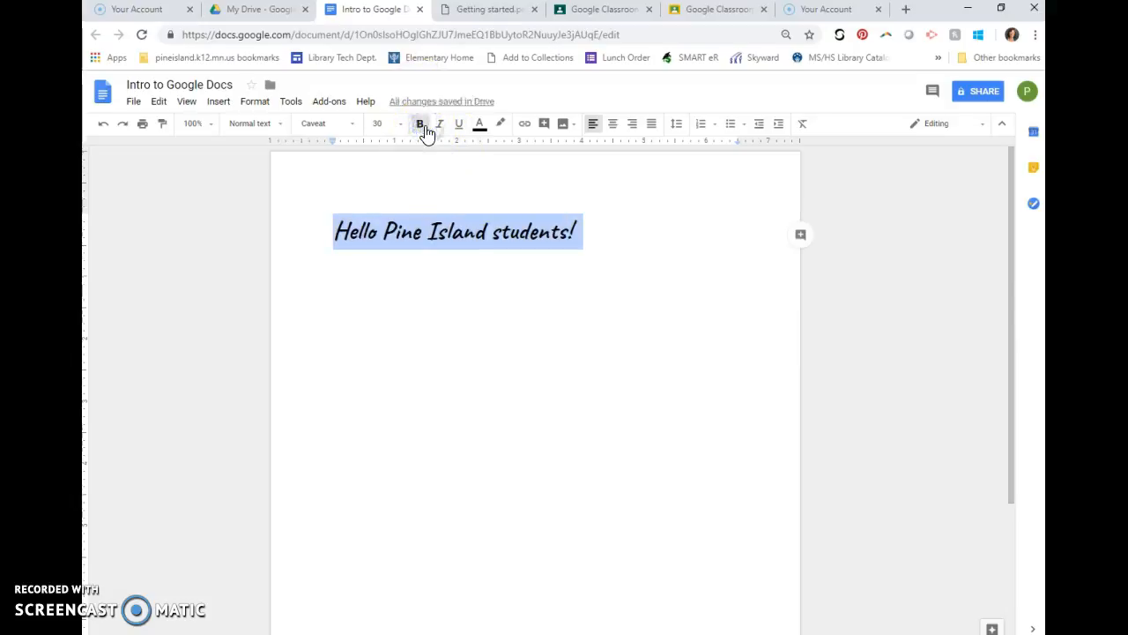
left_click(426, 132)
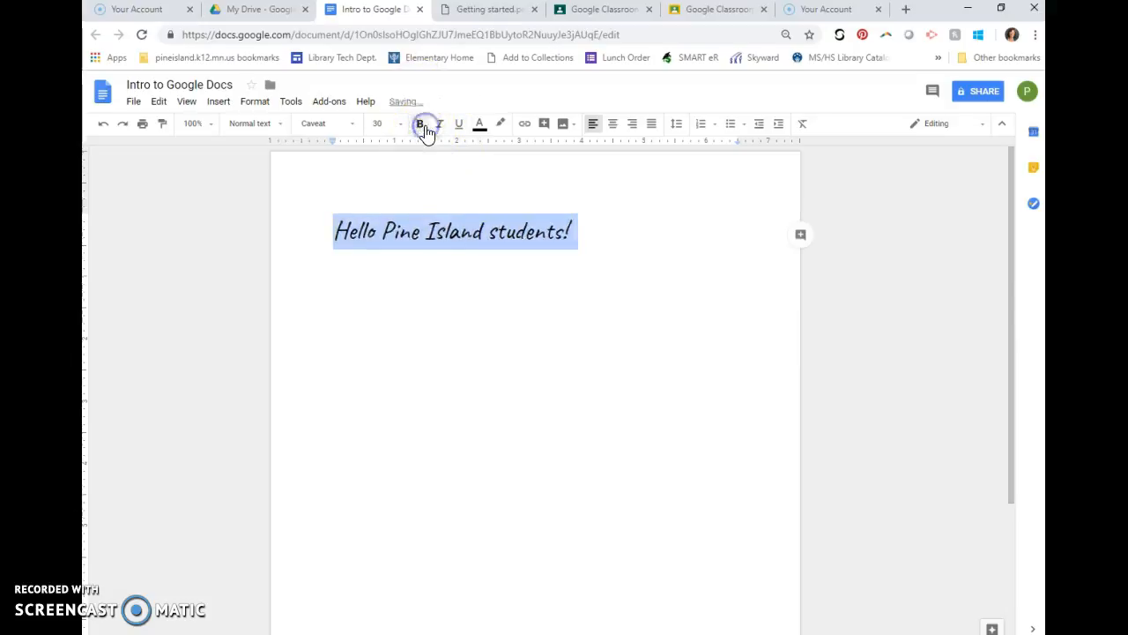
left_click(440, 130)
Step: Underline the greeting line and set its text color to purple
left_click(458, 126)
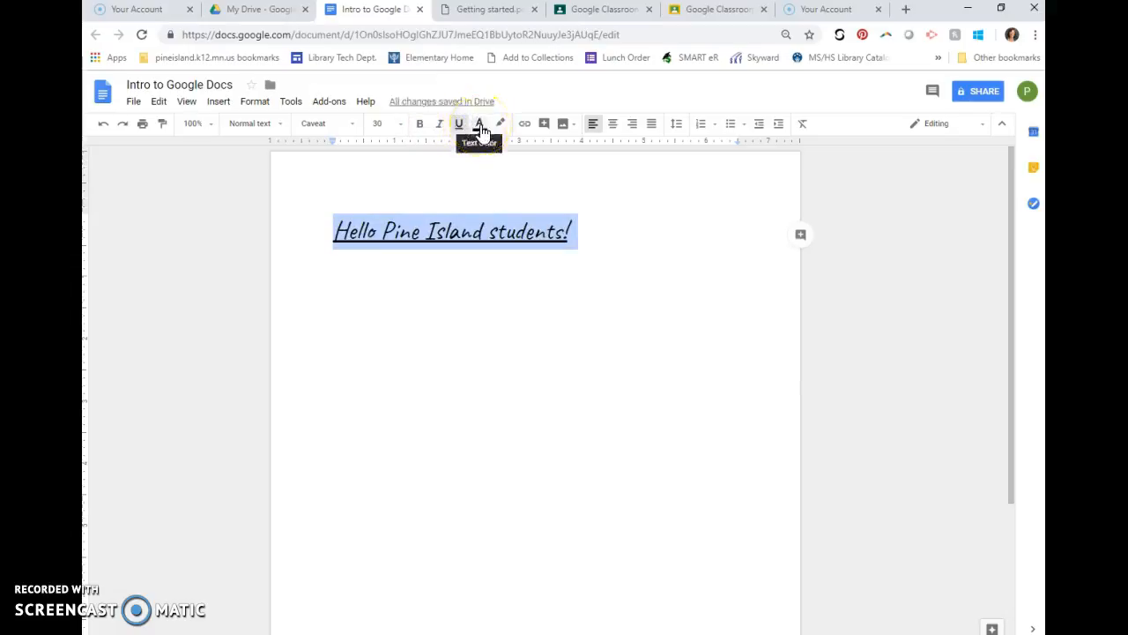
left_click(480, 126)
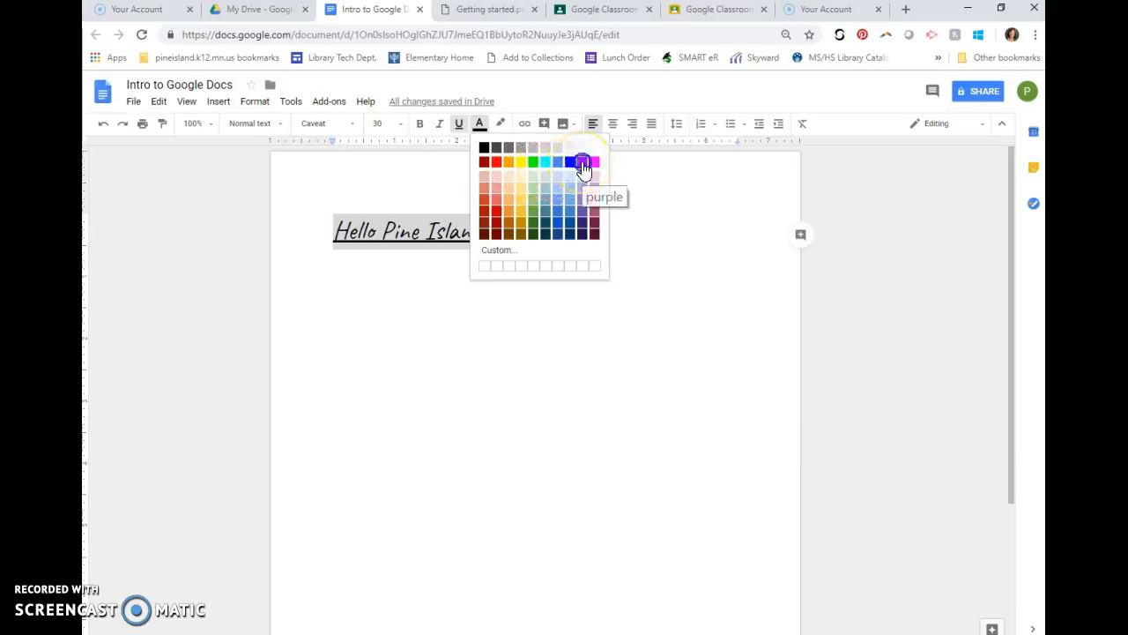
left_click(582, 164)
Step: Change the greeting's text color to a custom blue-violet shade picked from the color spectrum
left_click(478, 126)
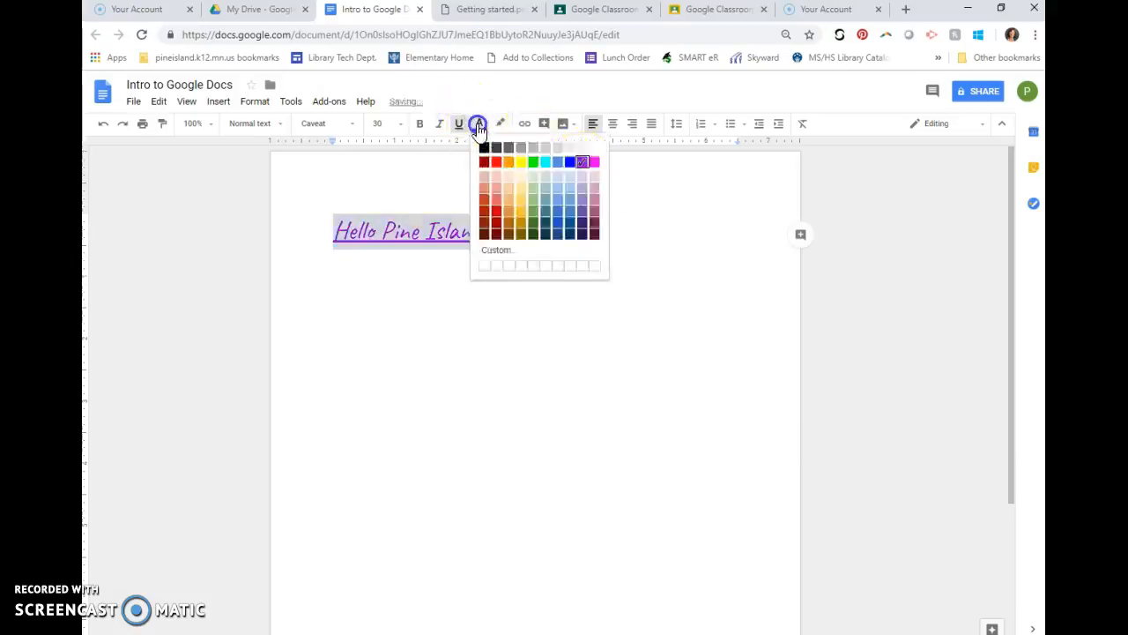
left_click(499, 252)
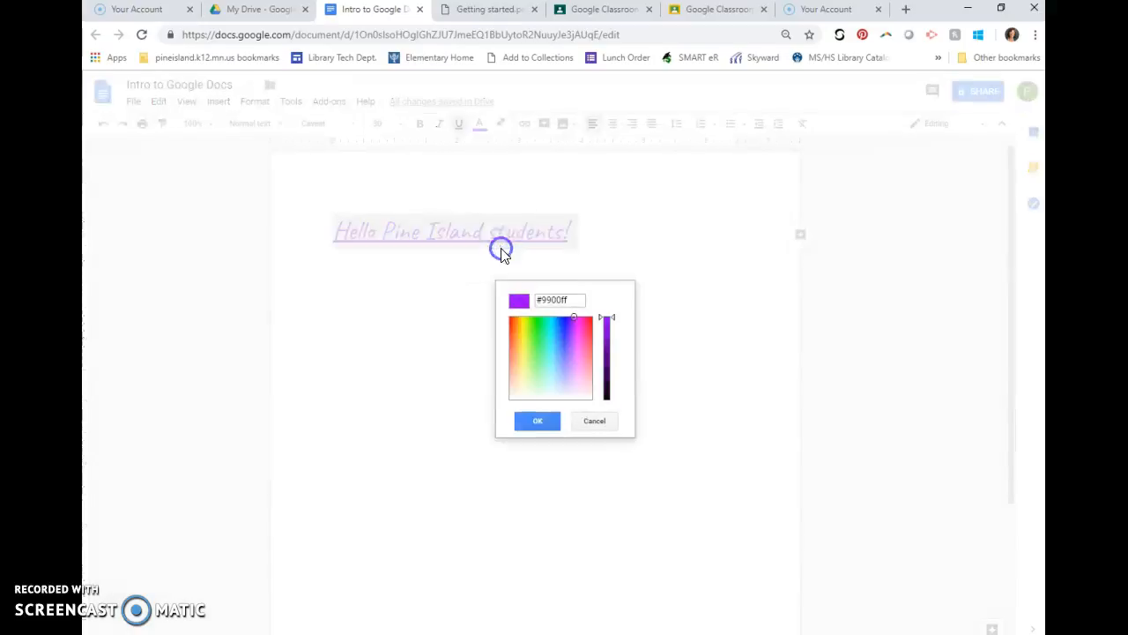
left_click(568, 343)
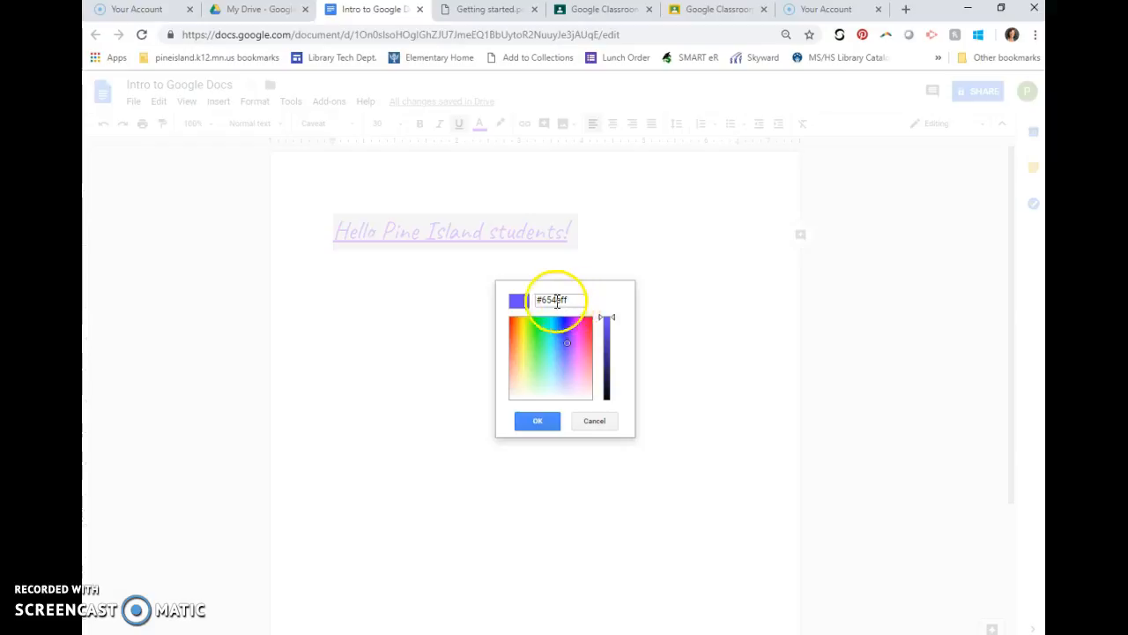
left_click(540, 422)
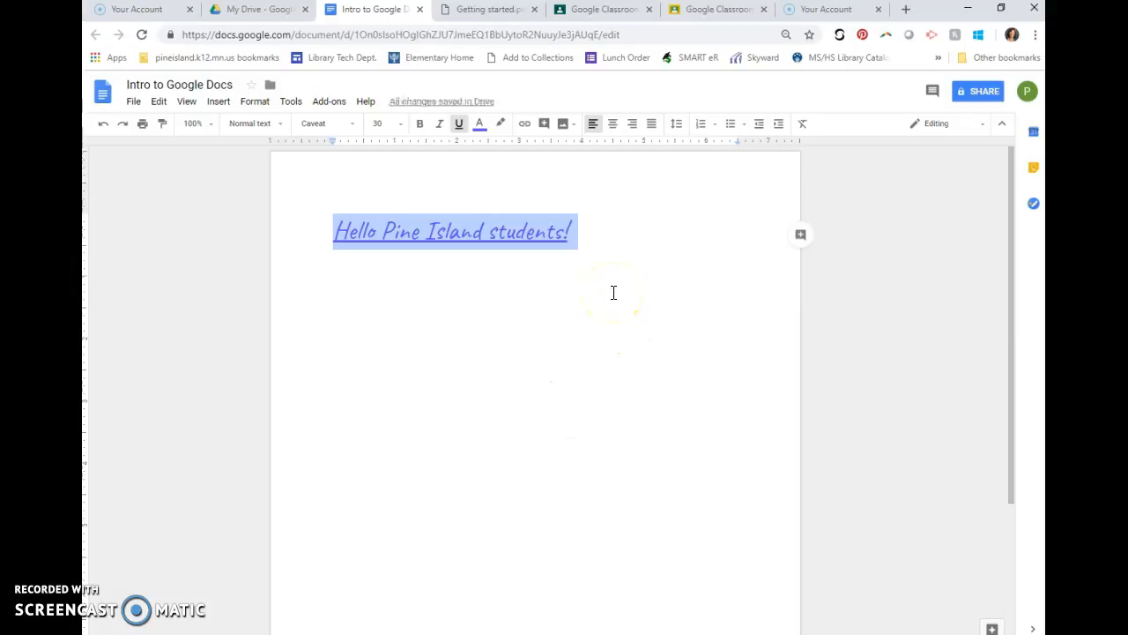
Step: Add a second line reading "How are you today?" below the greeting and remove the underline from that new line
left_click(597, 236)
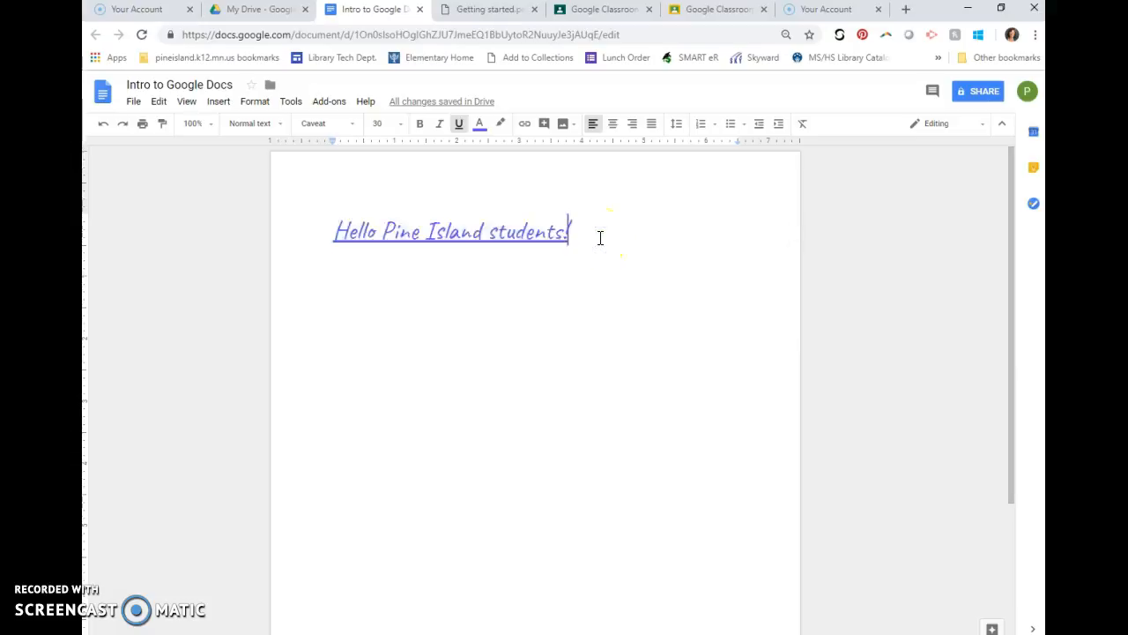
key("Return")
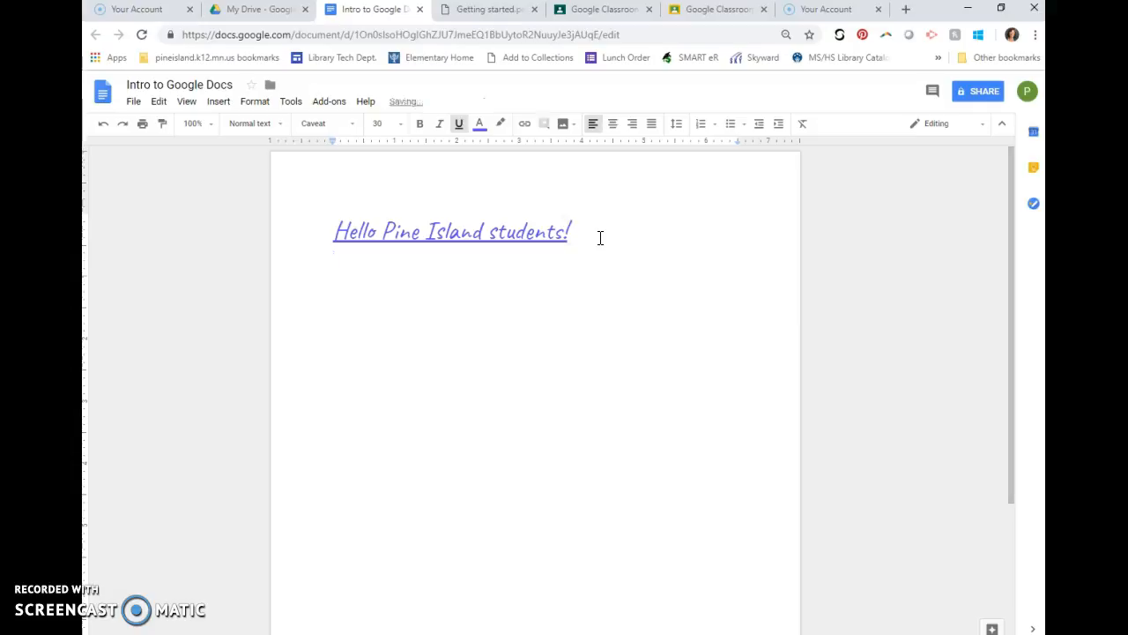
type("How are you today?")
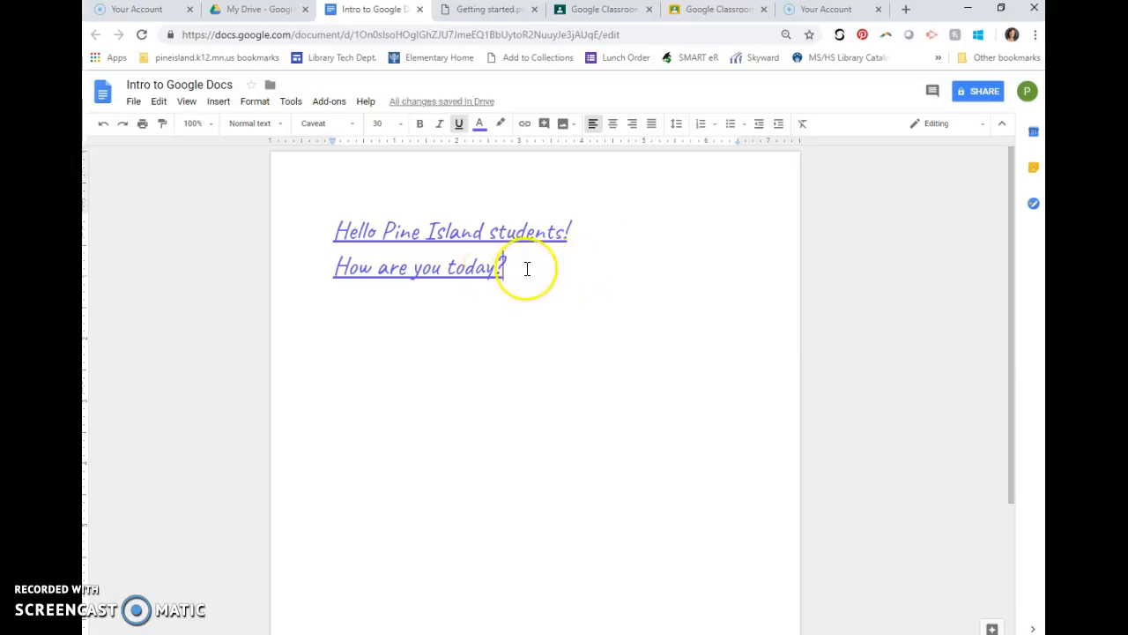
left_click_drag(526, 268, 337, 267)
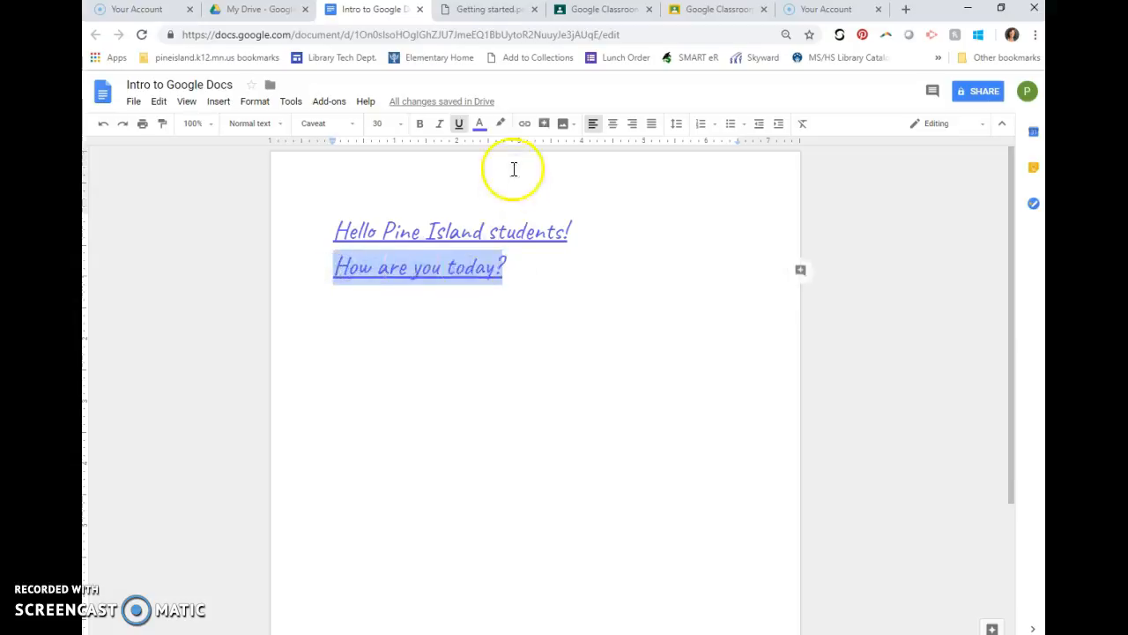
left_click(460, 127)
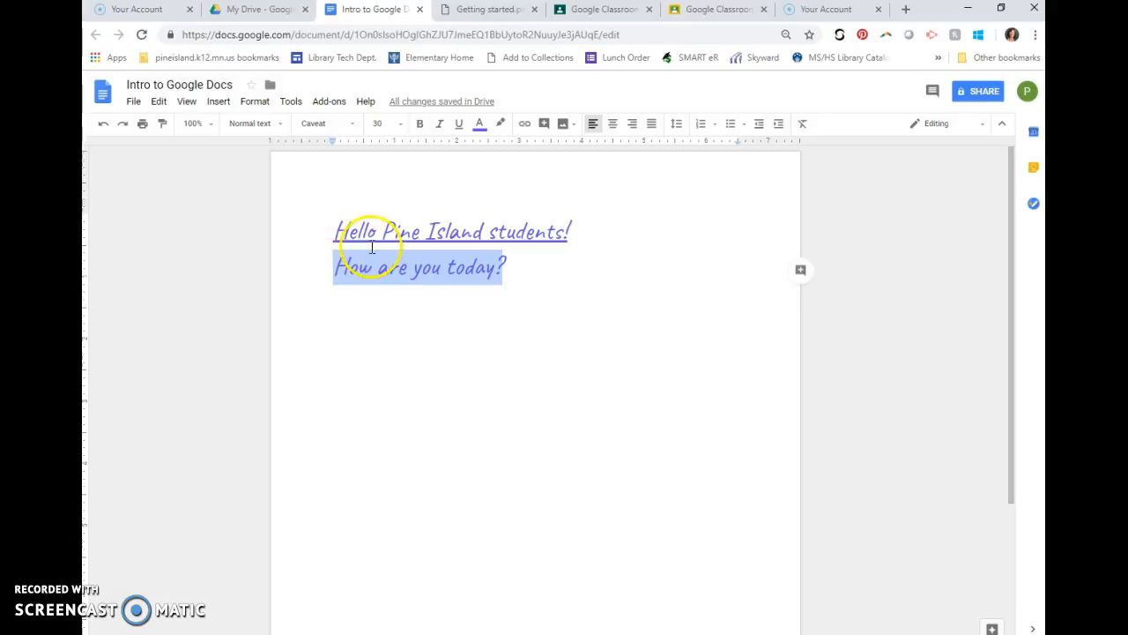
Step: Change the text color of the "How are you today?" line to cyan
left_click(481, 124)
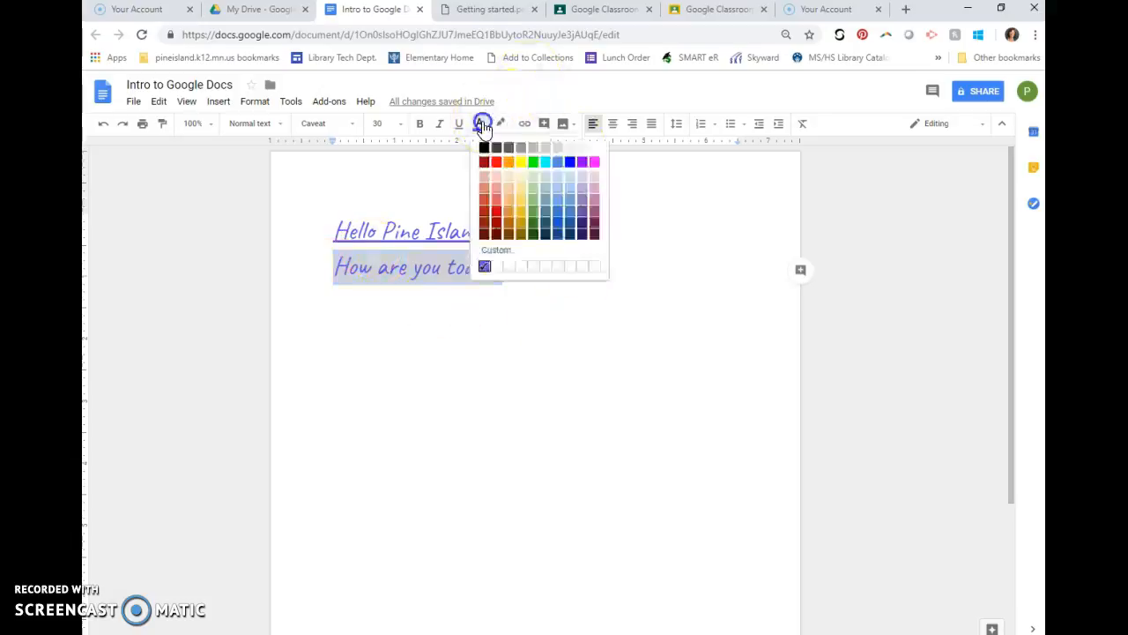
left_click(546, 162)
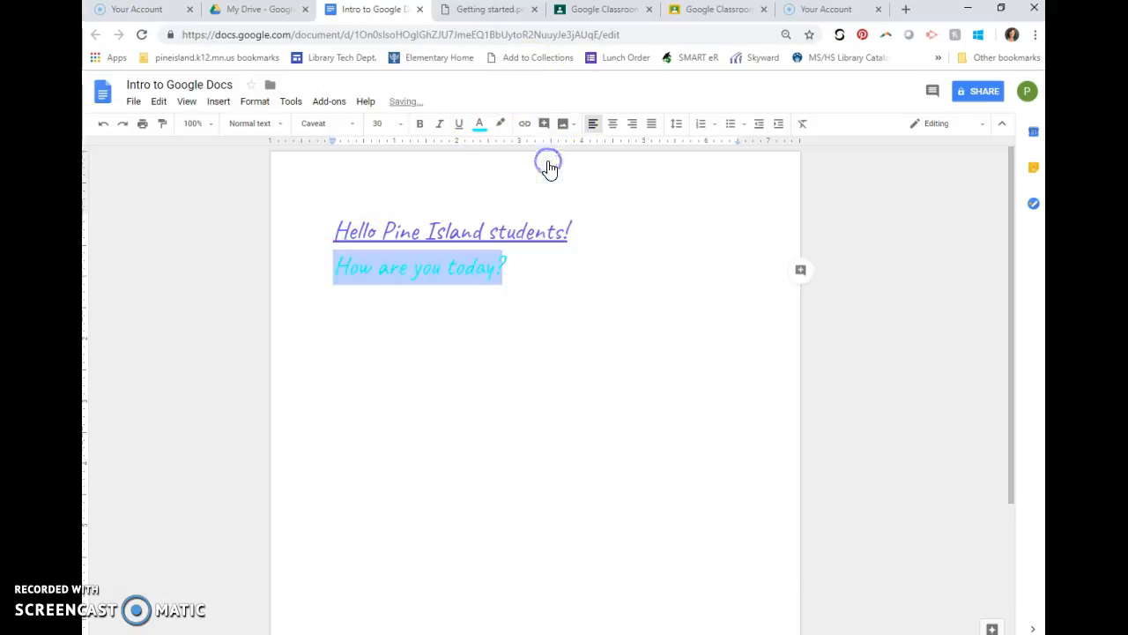
left_click(553, 294)
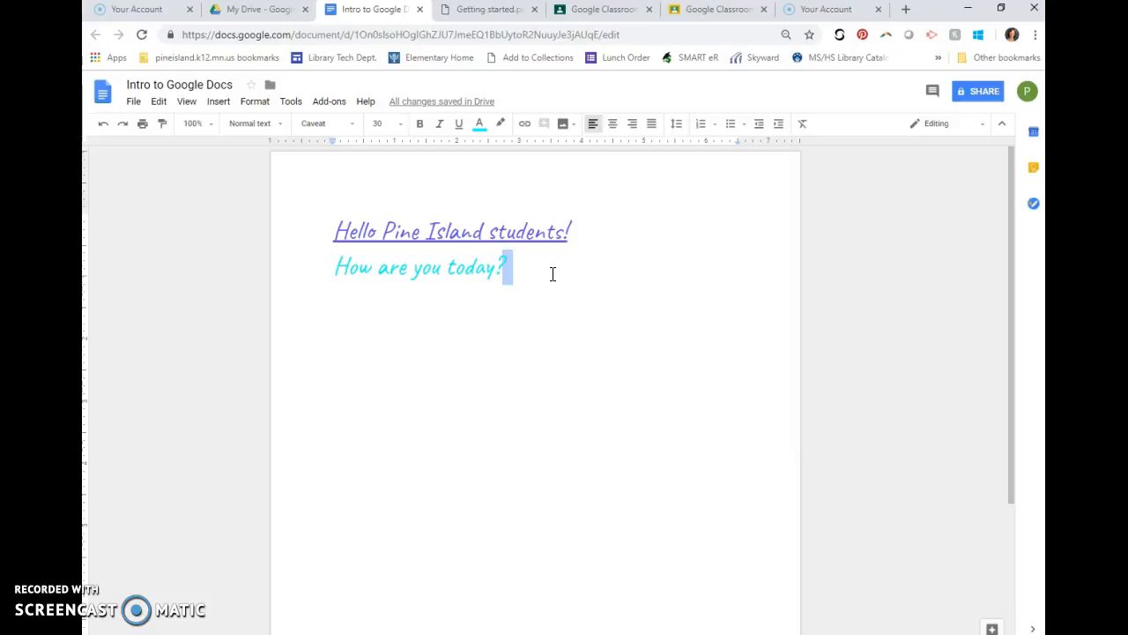
Step: Add "Eggs", "Cookies" and "Bread" on three separate lines below "How are you today?"
left_click(553, 274)
key("Return")
type("Eggs Cook")
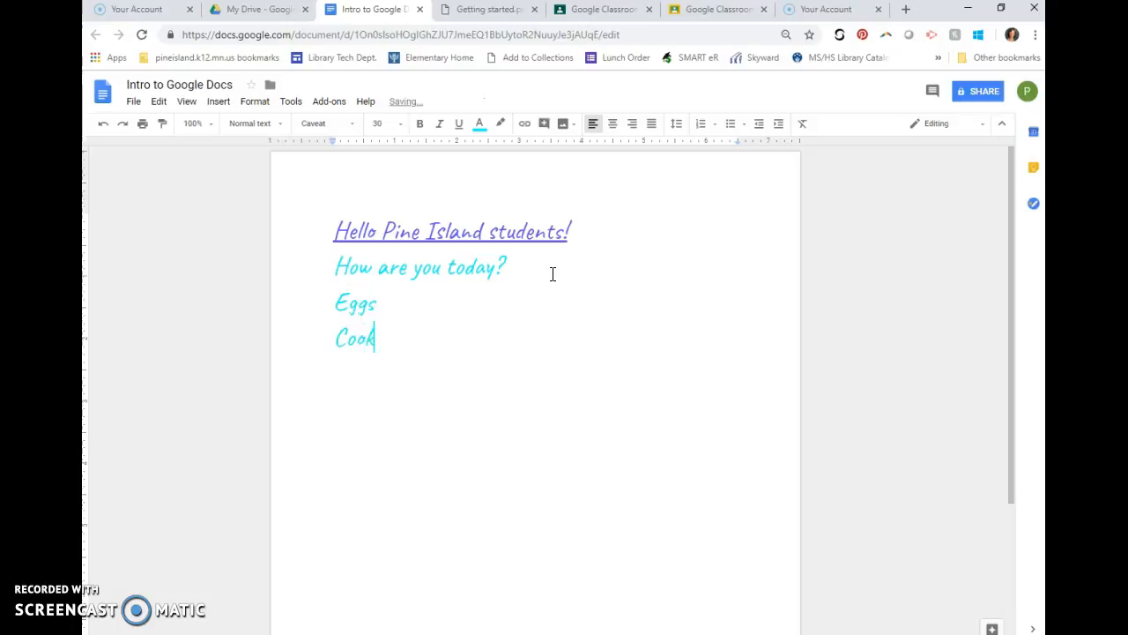
type("ies Bread")
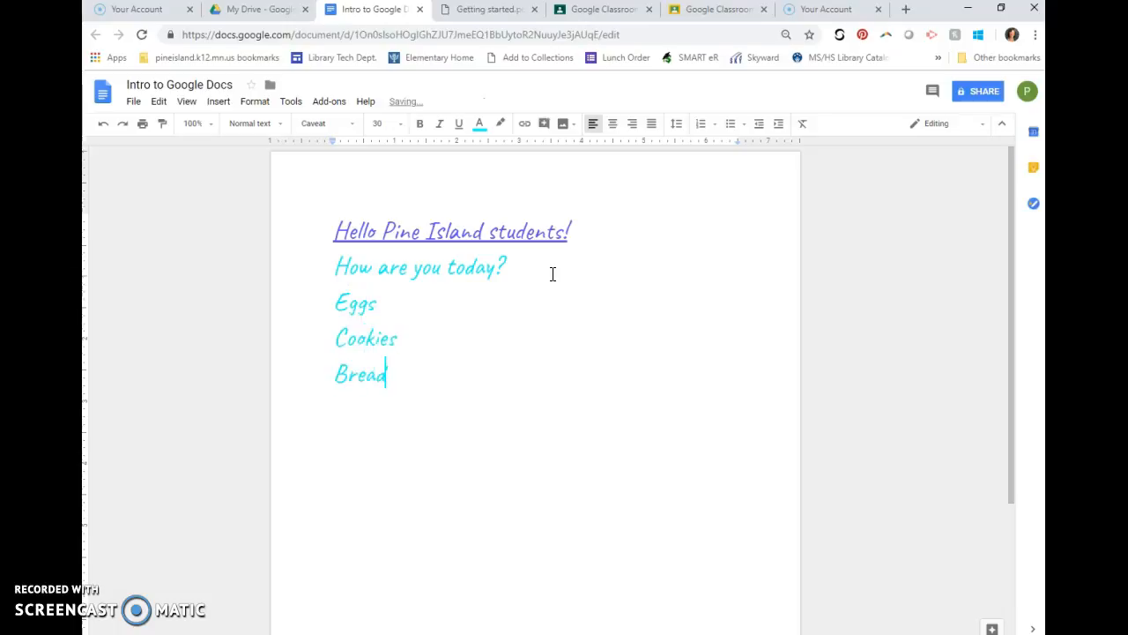
Step: Format the Eggs, Cookies and Bread lines as a numbered list, and switch them to a bulleted list
left_click_drag(387, 374, 332, 313)
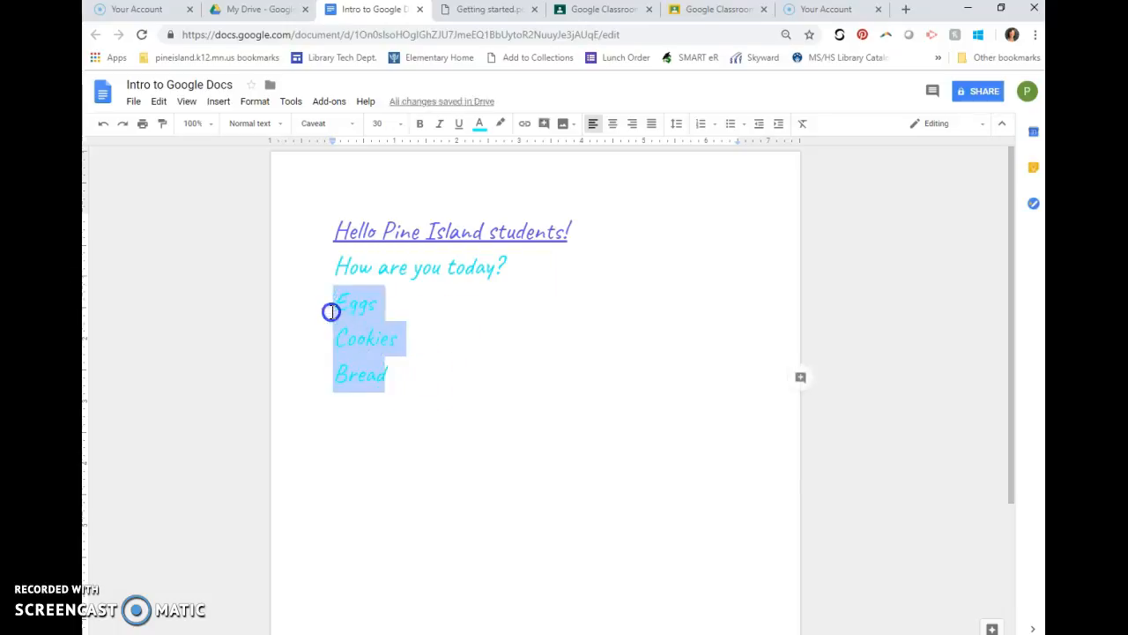
left_click(701, 125)
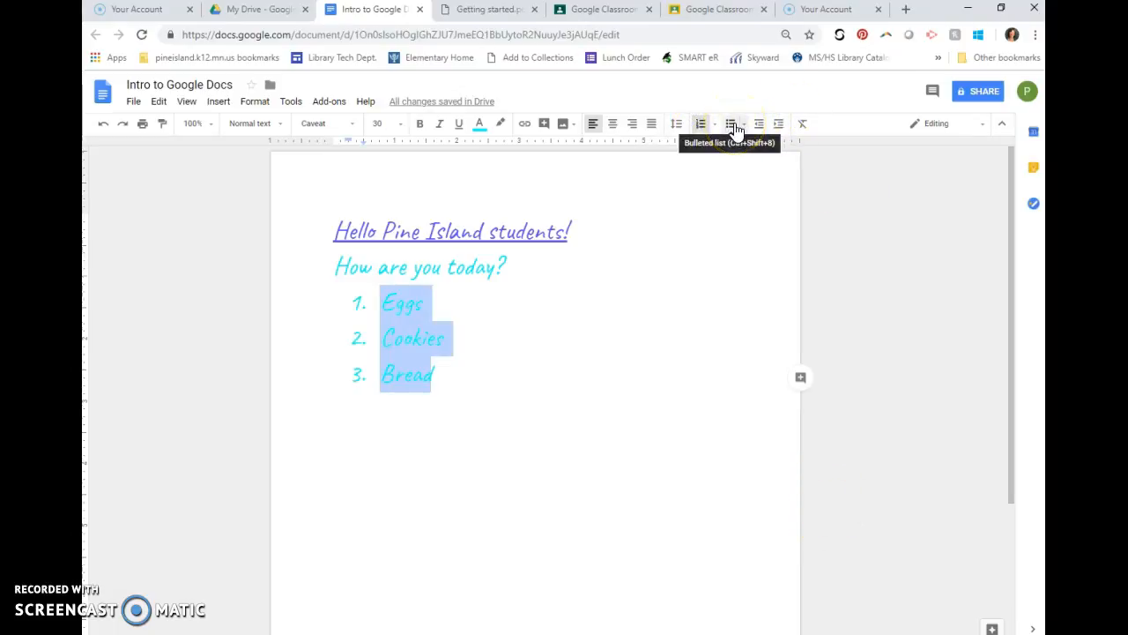
left_click(735, 128)
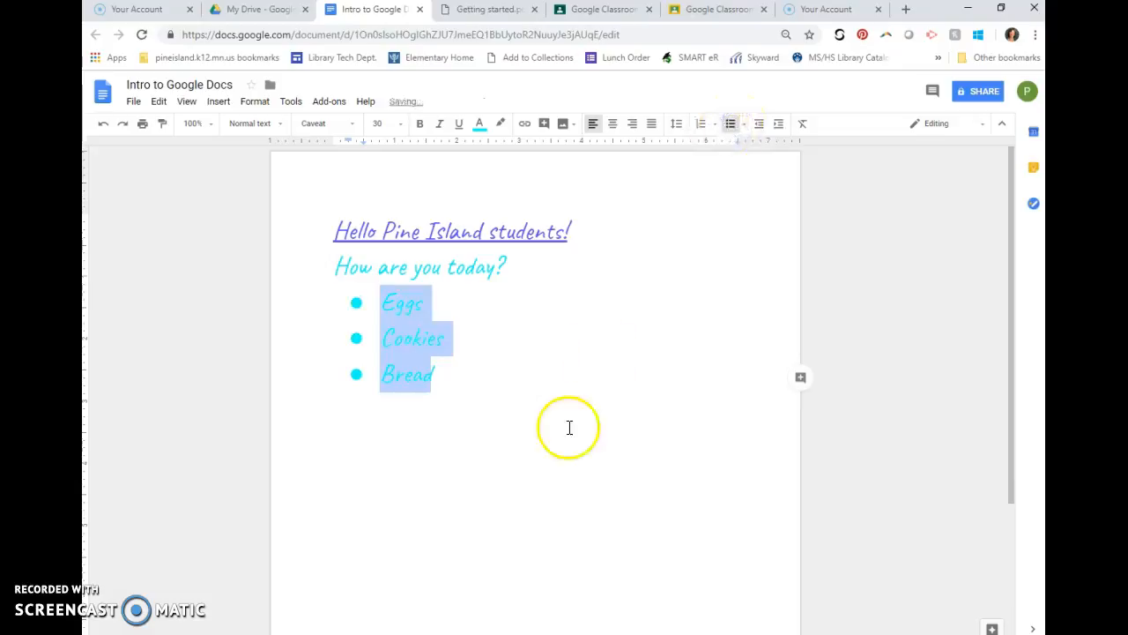
left_click(556, 379)
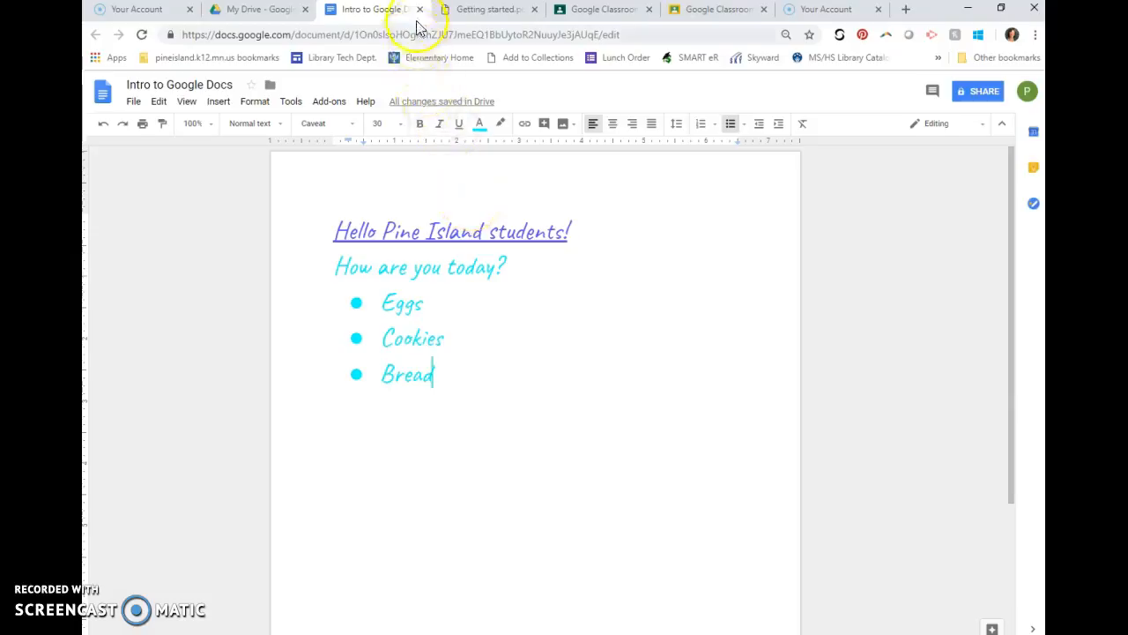
Step: Close the document and reopen "Intro to Google Docs" from the refreshed My Drive page
mouse_move(418, 108)
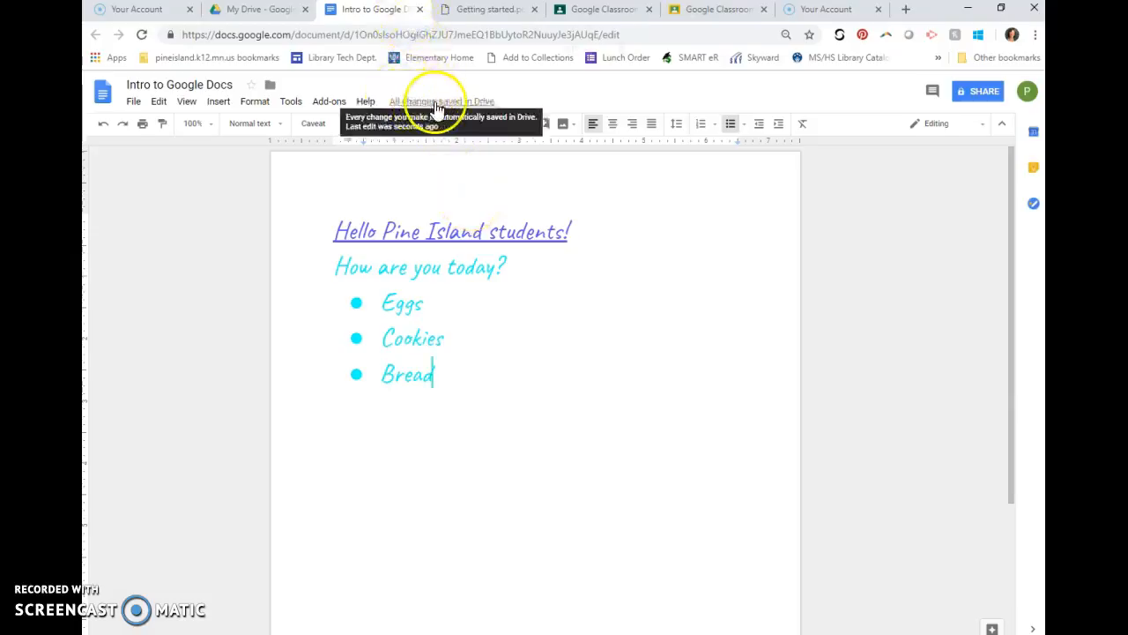
left_click(420, 10)
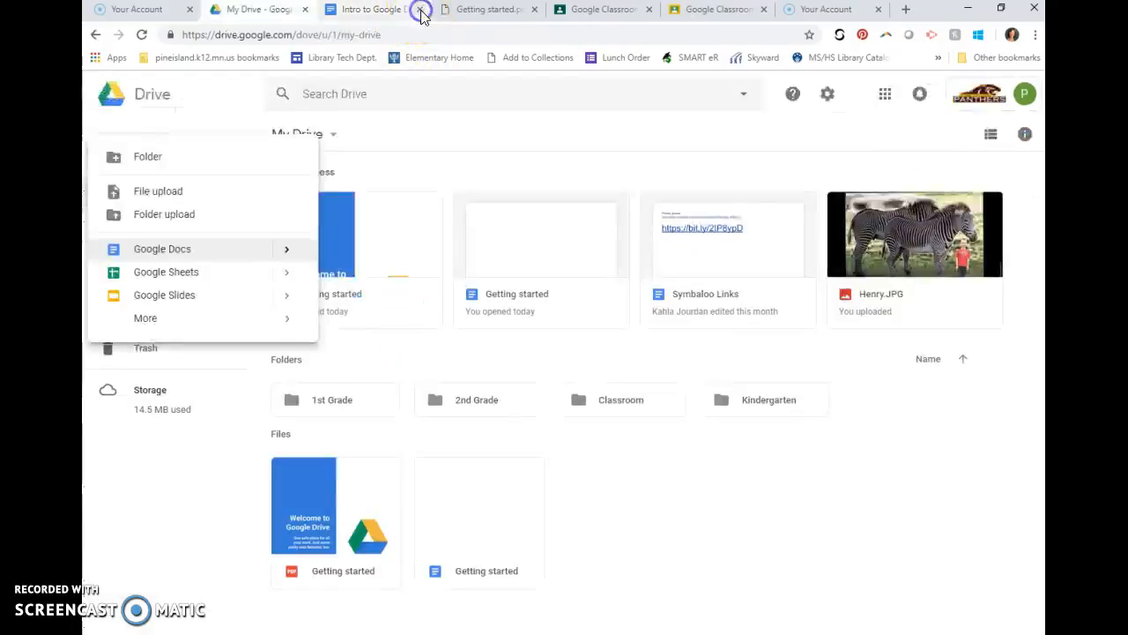
left_click(142, 34)
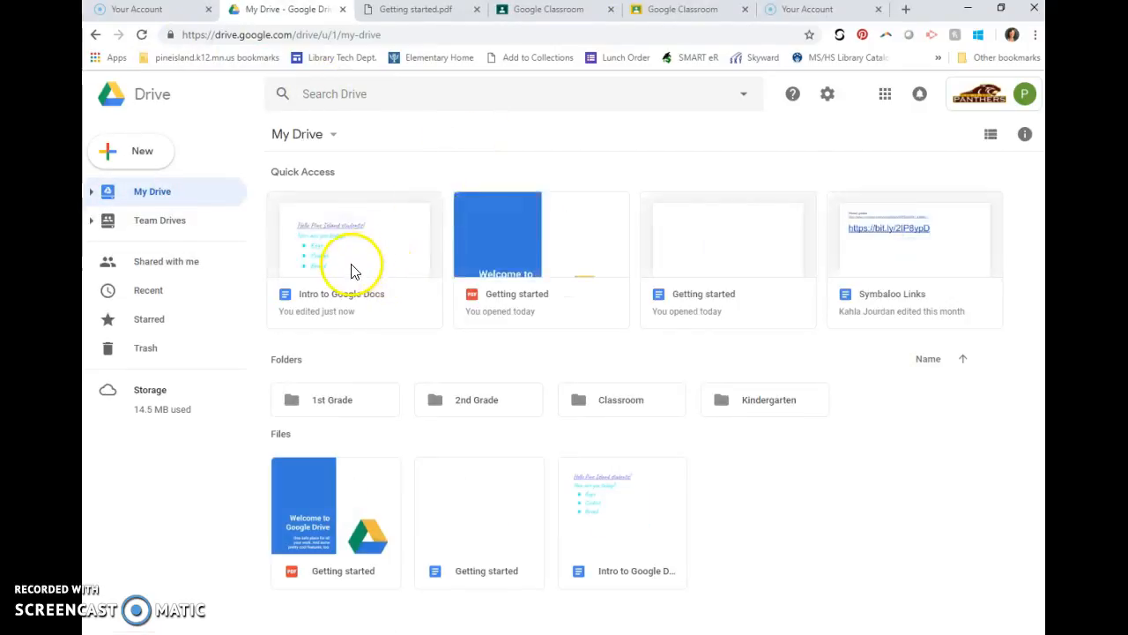
double_click(357, 276)
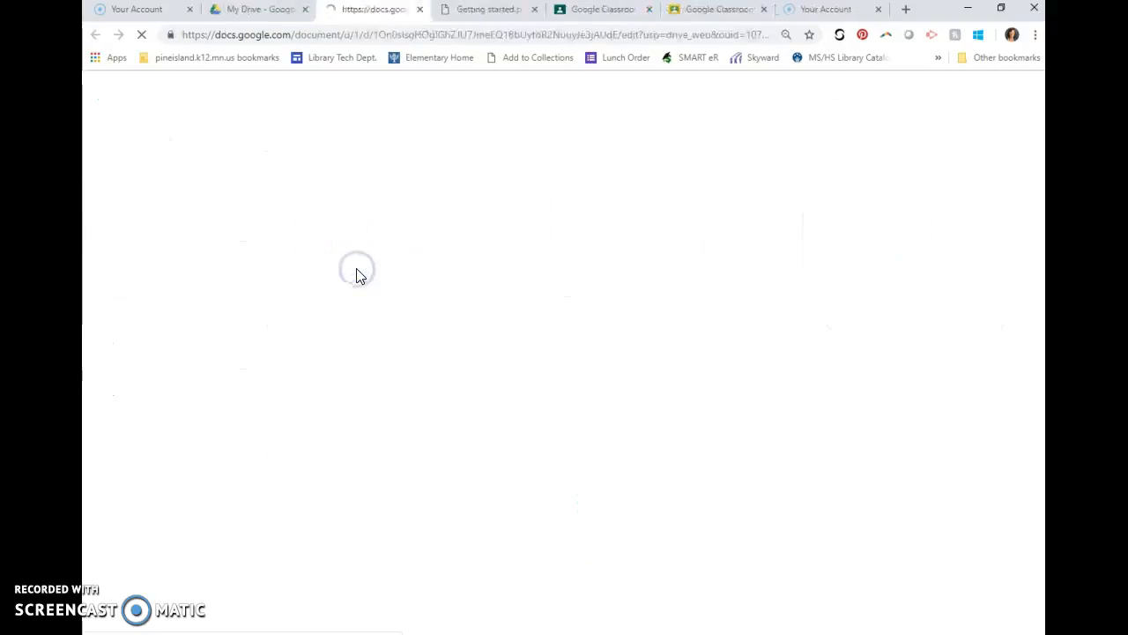